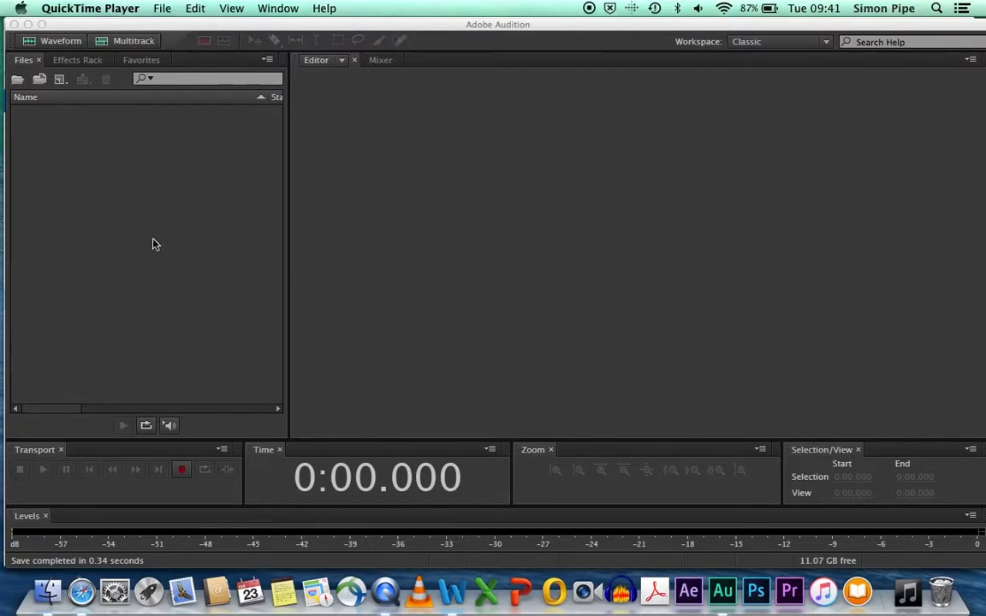
# Create a new multitrack session named "mixing demo" with a 44100 Hz sample rate, 16-bit depth and stereo master
pyautogui.click(154, 24)
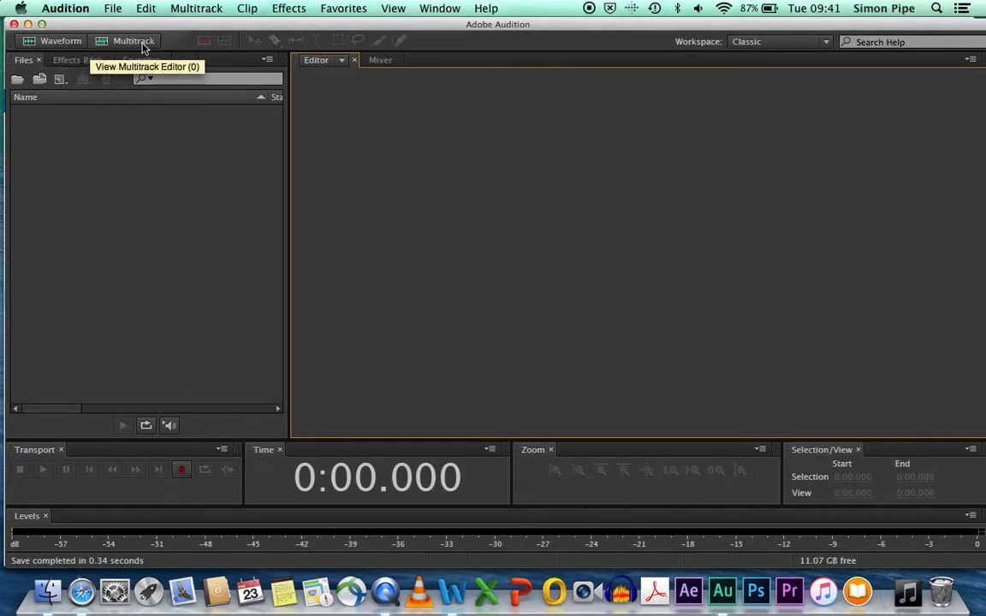
pyautogui.click(142, 46)
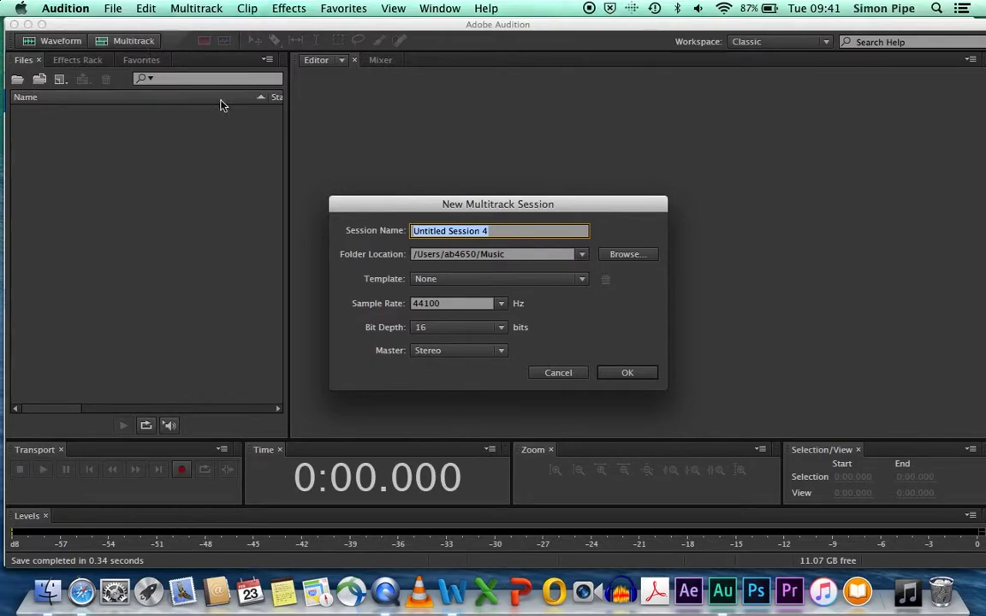
pyautogui.write('mixing demo')
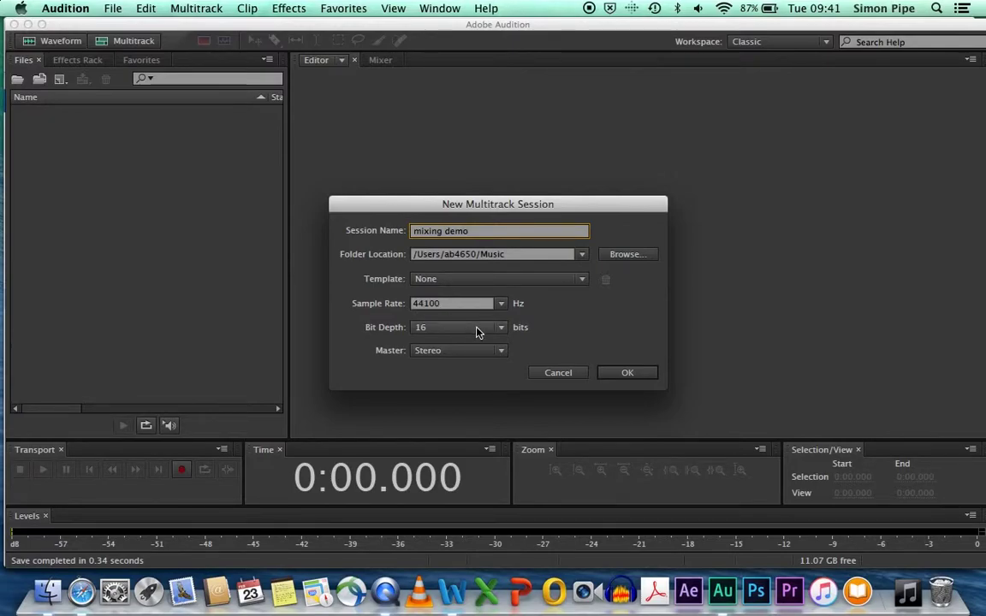
pyautogui.click(612, 375)
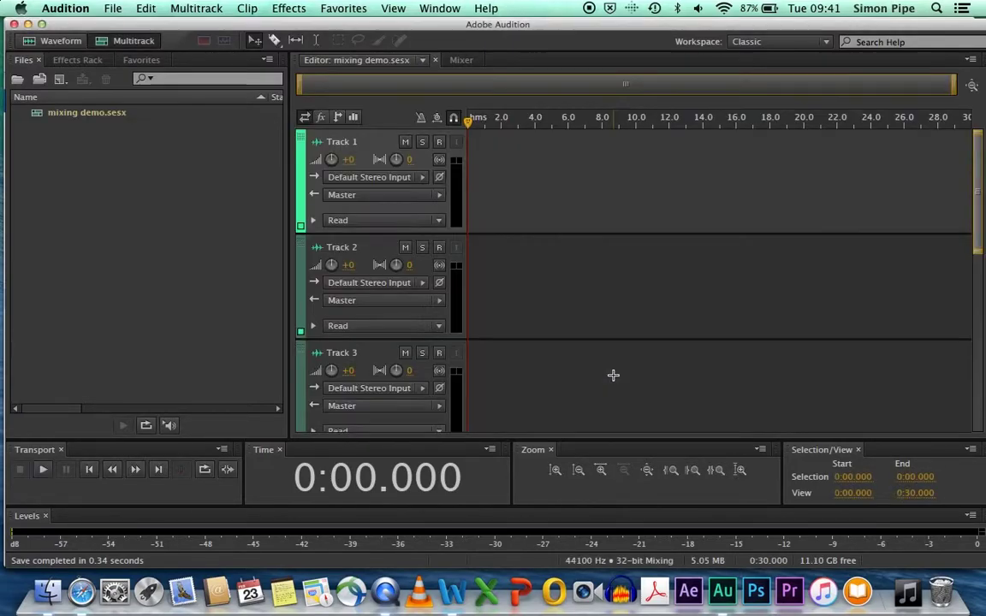
# Import alphas iw.WAV, Blanc music.wav and Classical music the end 48000 1.wav from the Desktop into the session
pyautogui.click(112, 10)
pyautogui.moveTo(130, 273)
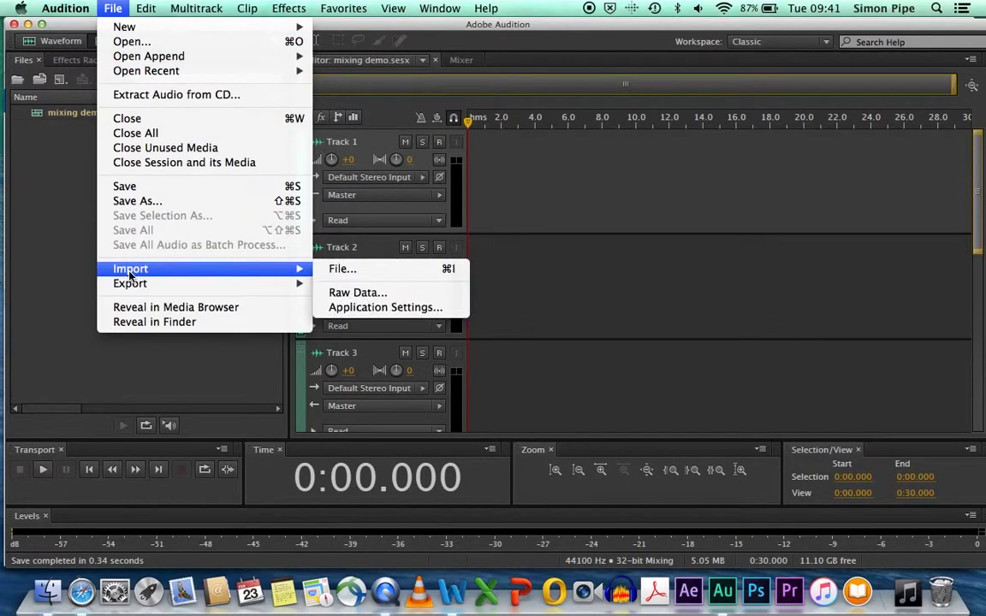
pyautogui.click(342, 269)
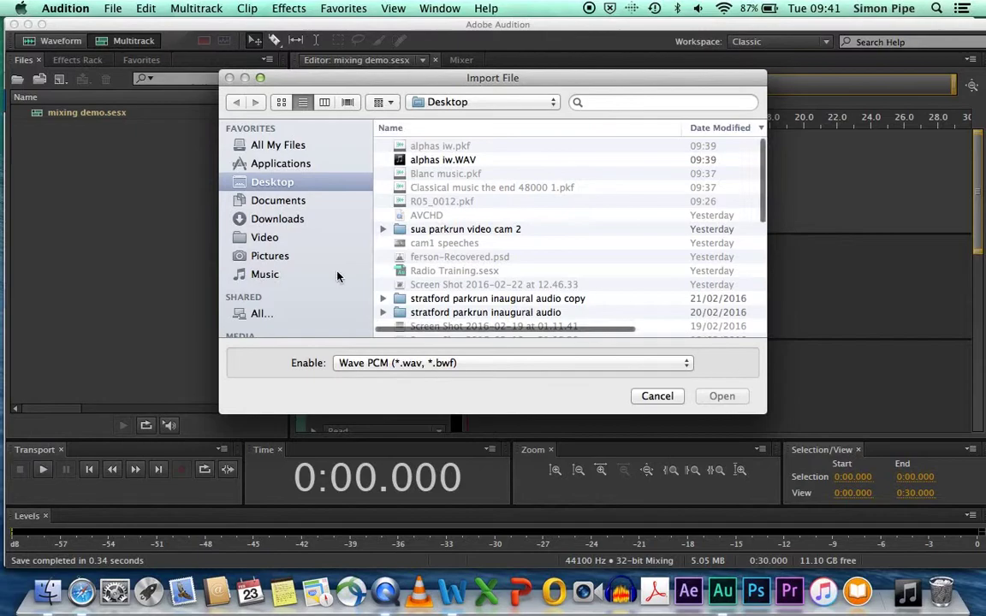
pyautogui.click(420, 160)
pyautogui.scroll(-10, 431, 244)
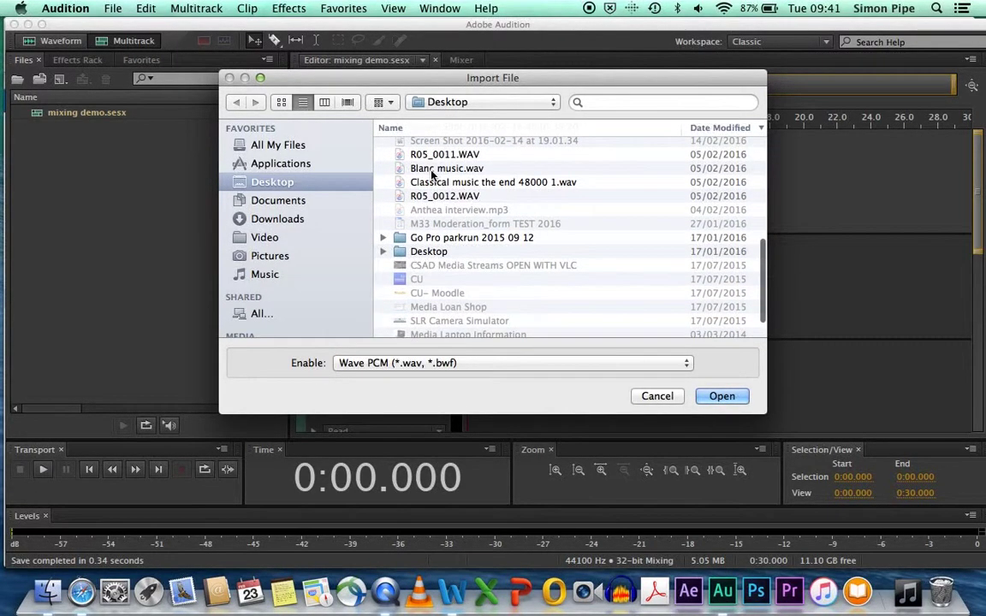
pyautogui.click(432, 171)
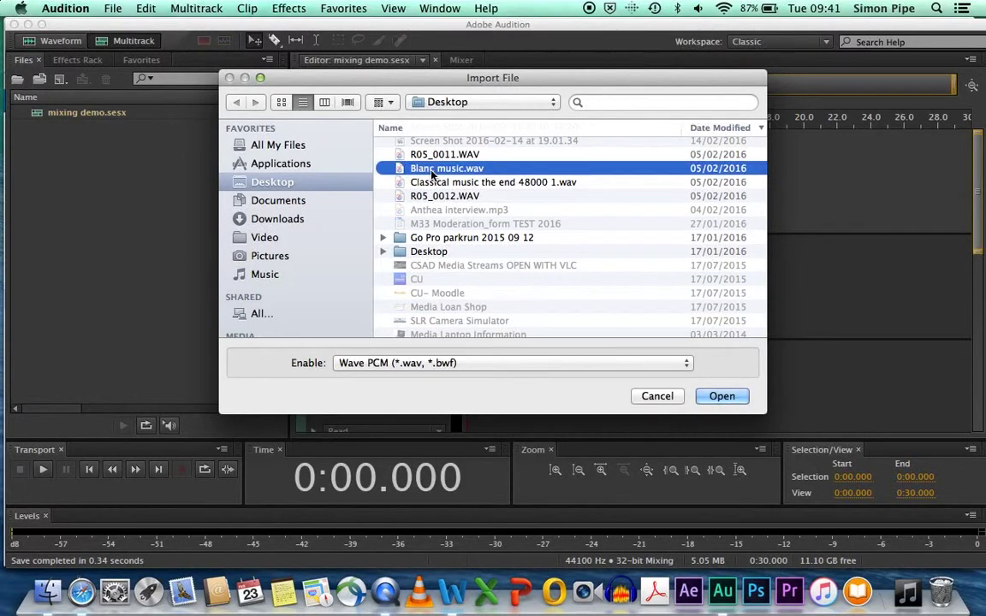
pyautogui.keyDown('shift'); pyautogui.click(430, 182); pyautogui.keyUp('shift')
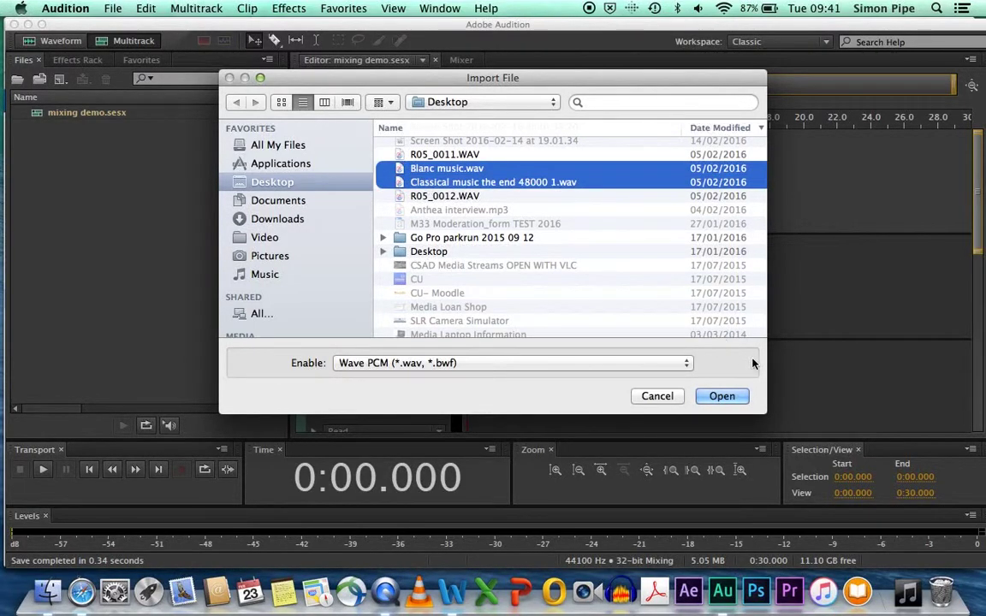
pyautogui.click(717, 399)
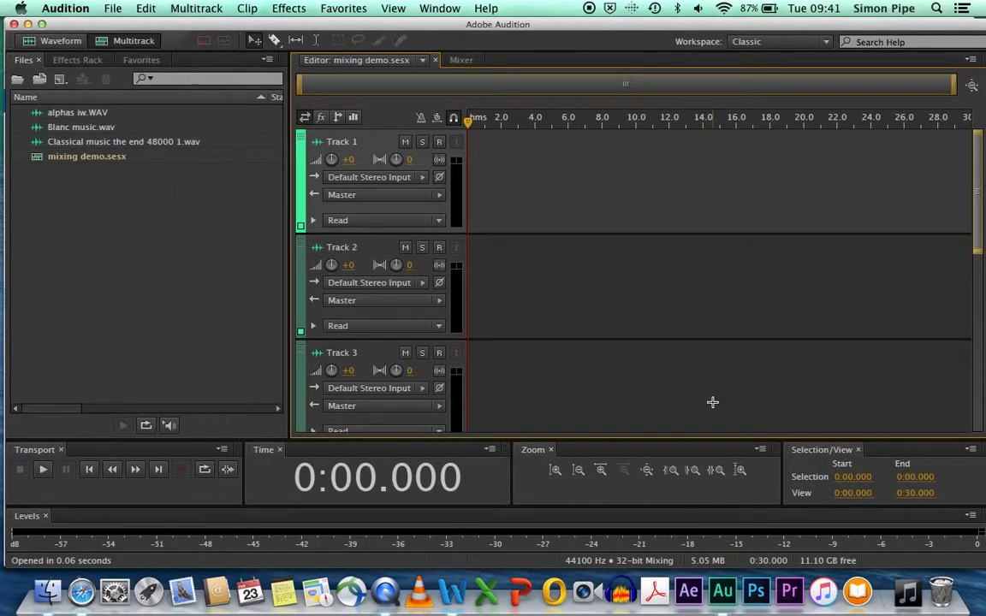
# Place Blanc music.wav at the start of Track 2, accepting a copy conformed to the session's sample rate
pyautogui.click(67, 132)
pyautogui.moveTo(67, 132); pyautogui.dragTo(466, 278)
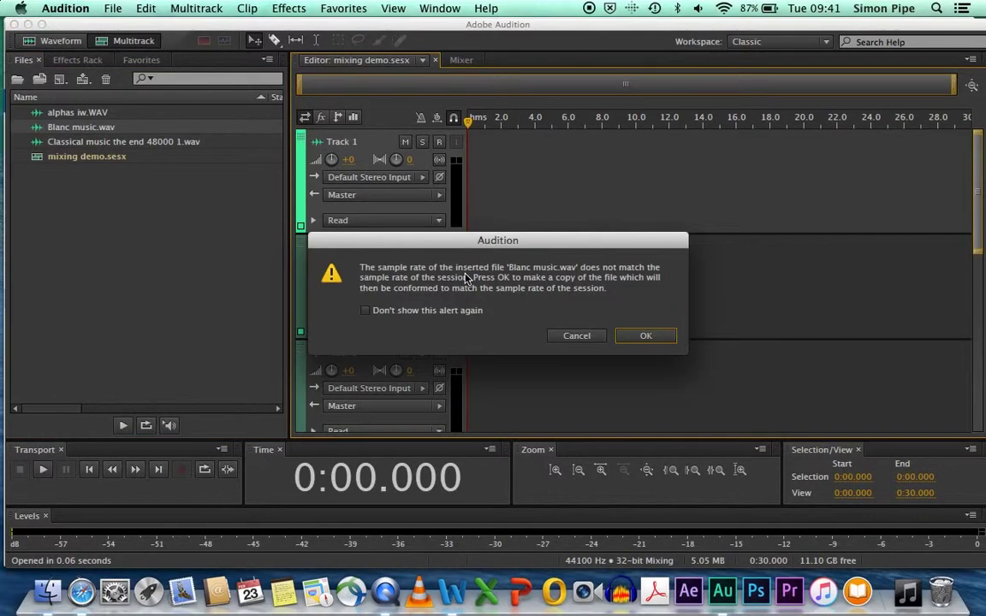
pyautogui.click(627, 336)
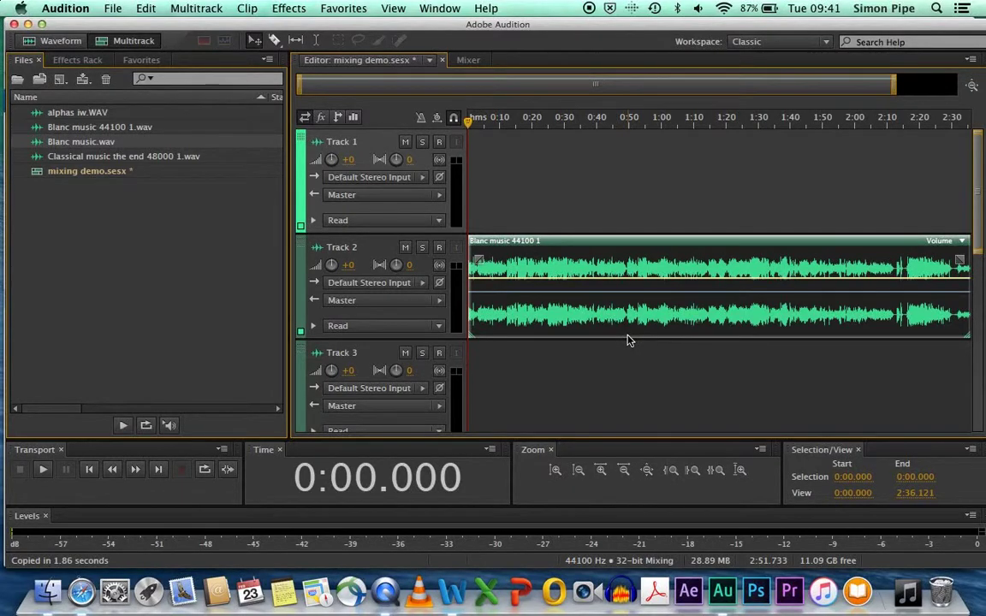
# Listen to the opening of the music clip to find where it should dip, stopping at about 0:13
pyautogui.press('space')
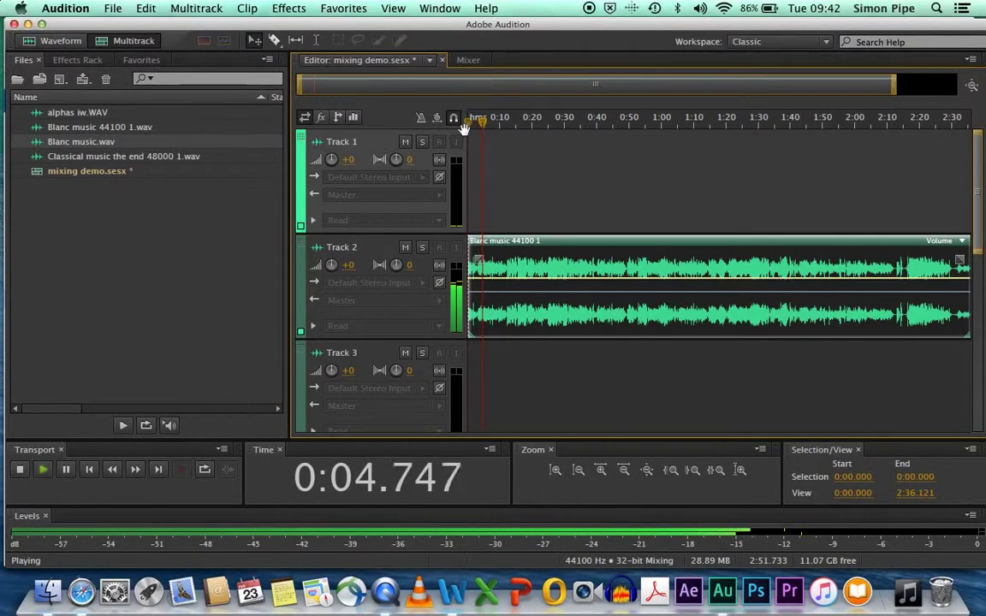
pyautogui.press('space')
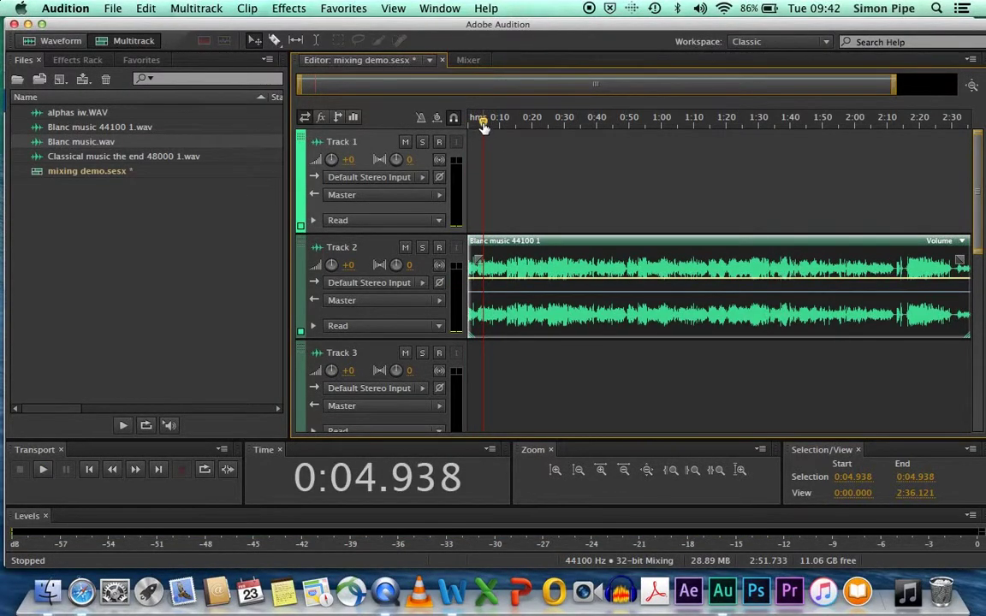
pyautogui.moveTo(484, 126); pyautogui.dragTo(651, 126)
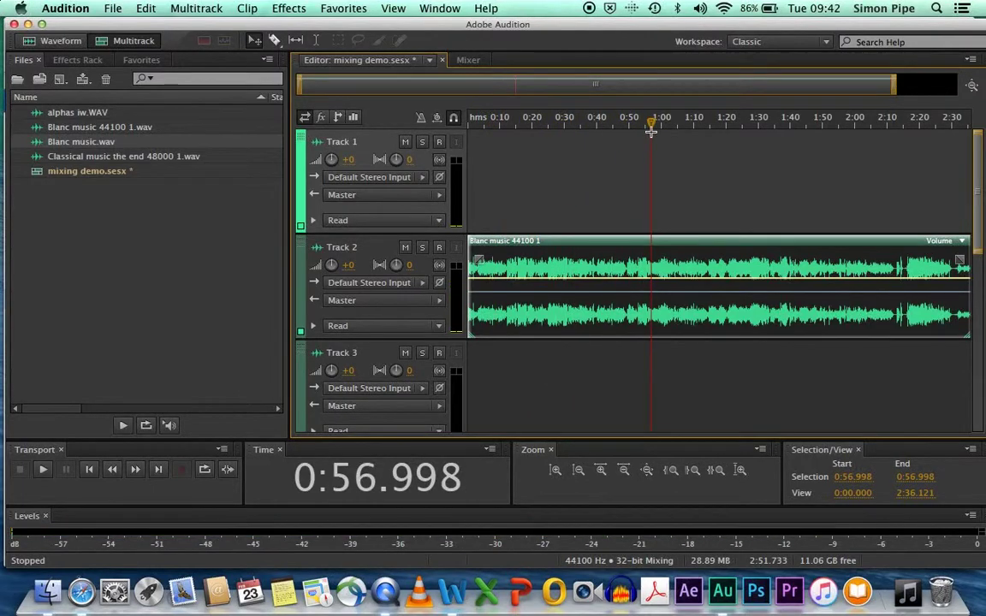
pyautogui.moveTo(892, 89); pyautogui.dragTo(652, 86)
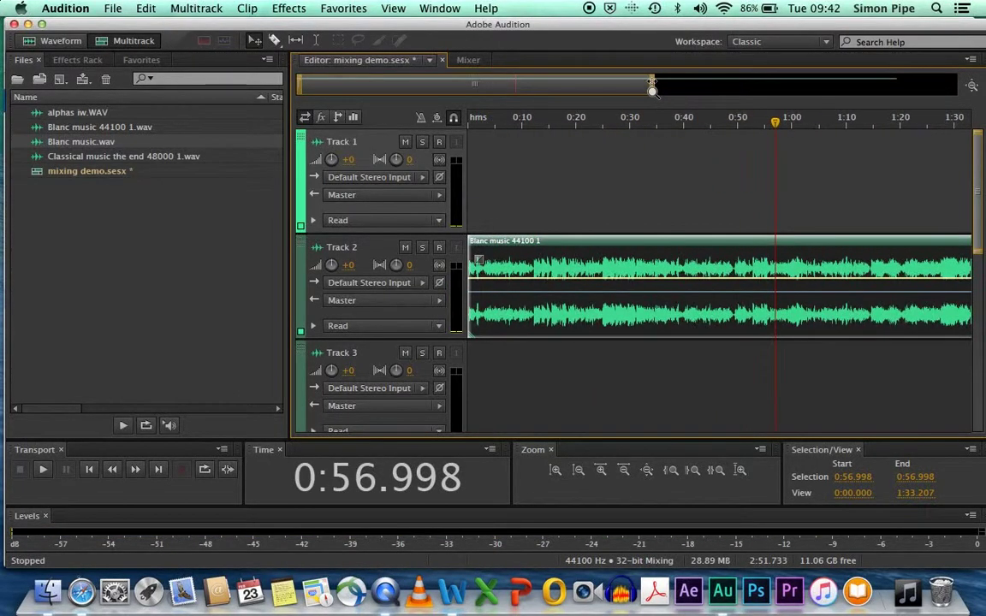
pyautogui.moveTo(779, 130); pyautogui.dragTo(517, 141)
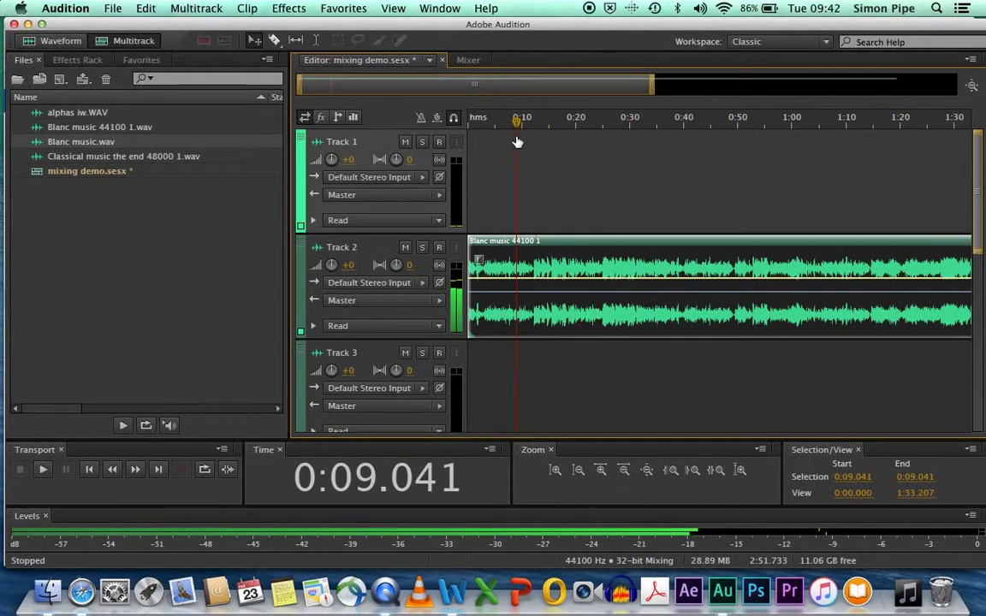
pyautogui.moveTo(652, 90); pyautogui.dragTo(980, 89)
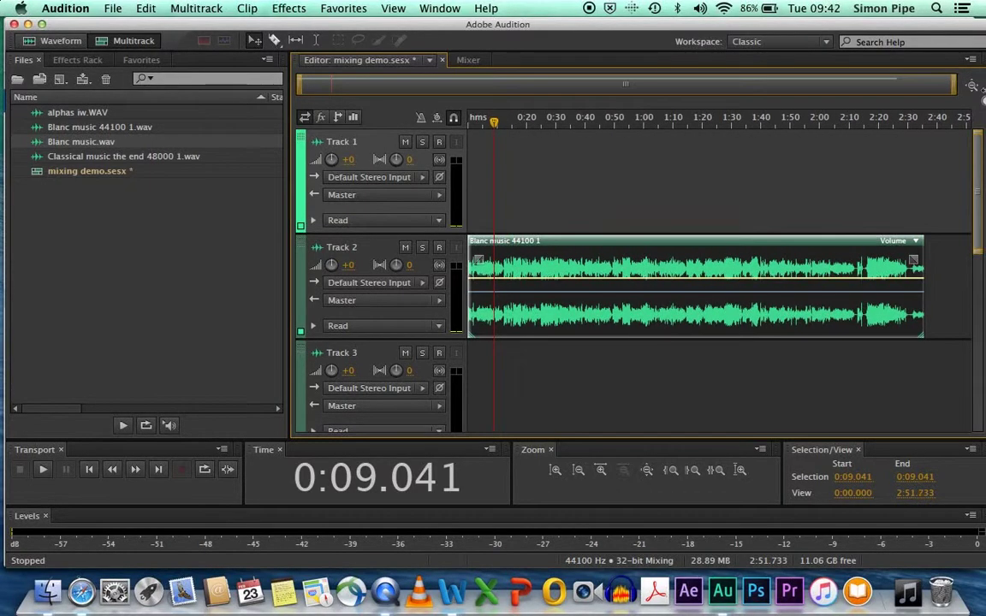
pyautogui.moveTo(495, 126); pyautogui.dragTo(504, 128)
pyautogui.click(503, 127)
pyautogui.press('space')
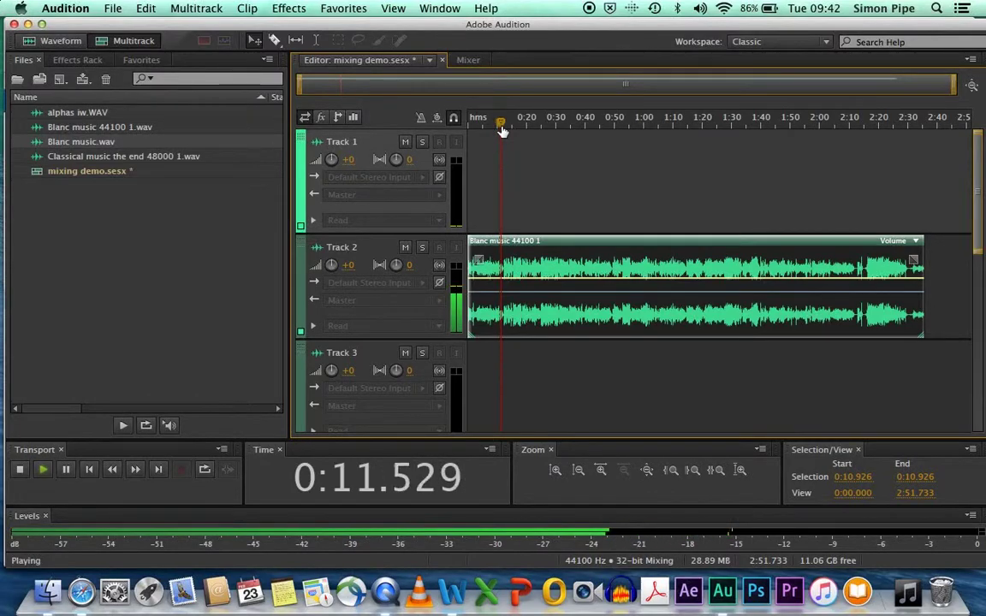
pyautogui.press('space')
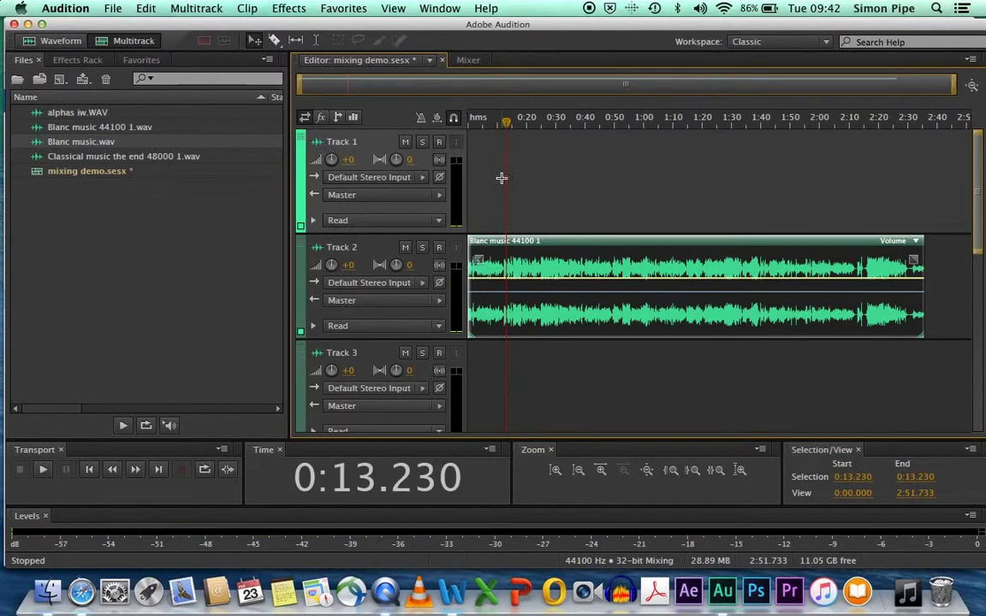
# Add volume keyframes to the music clip from about 0:13 so it fades down to a low level, and play the fade
pyautogui.click(511, 286)
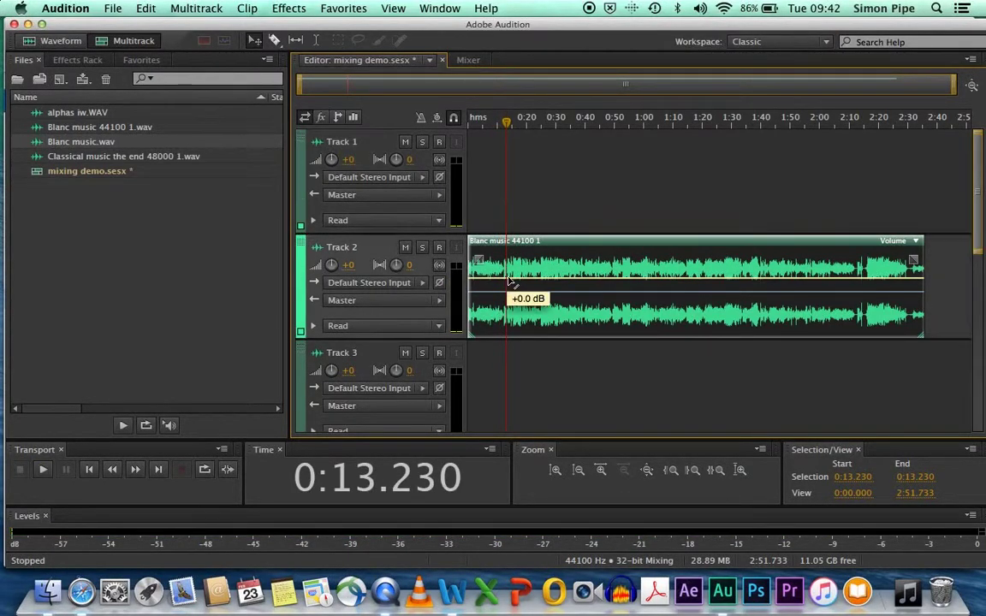
pyautogui.moveTo(512, 280); pyautogui.dragTo(514, 329)
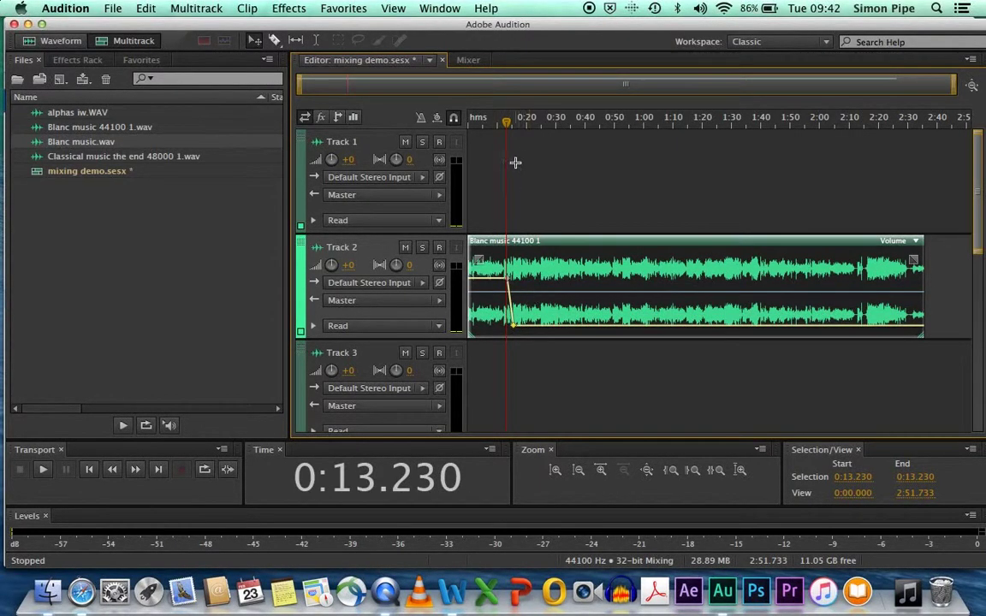
pyautogui.press('space')
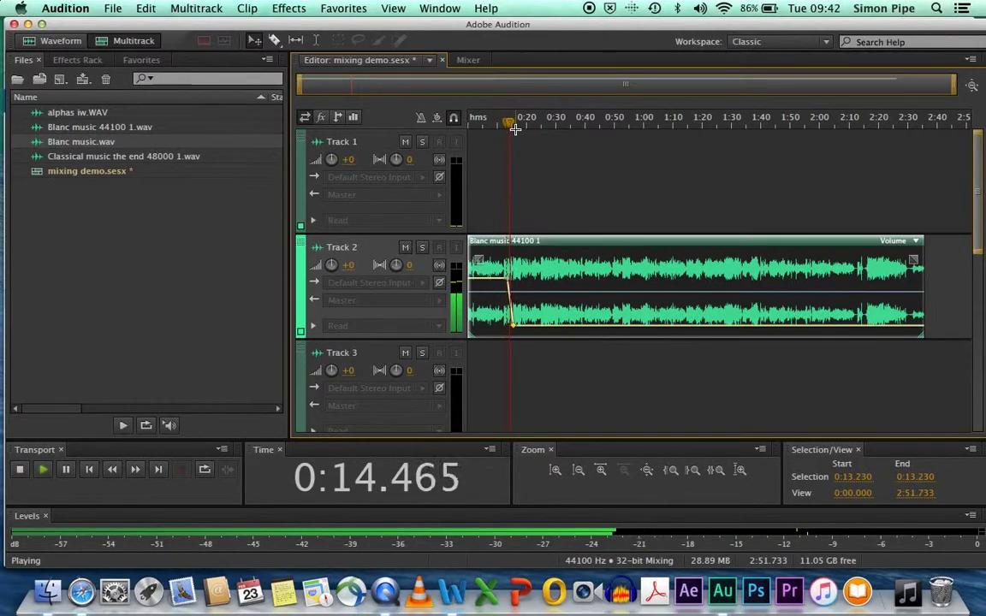
pyautogui.press('space')
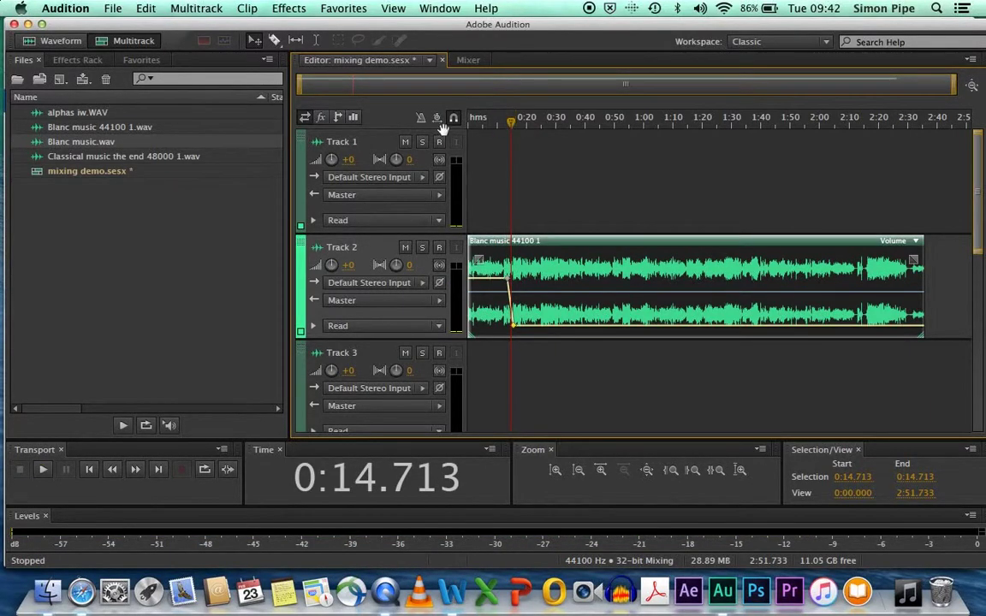
# Place alphas iw.WAV on Track 1 and align its start with the playhead at 0:14.713
pyautogui.click(60, 114)
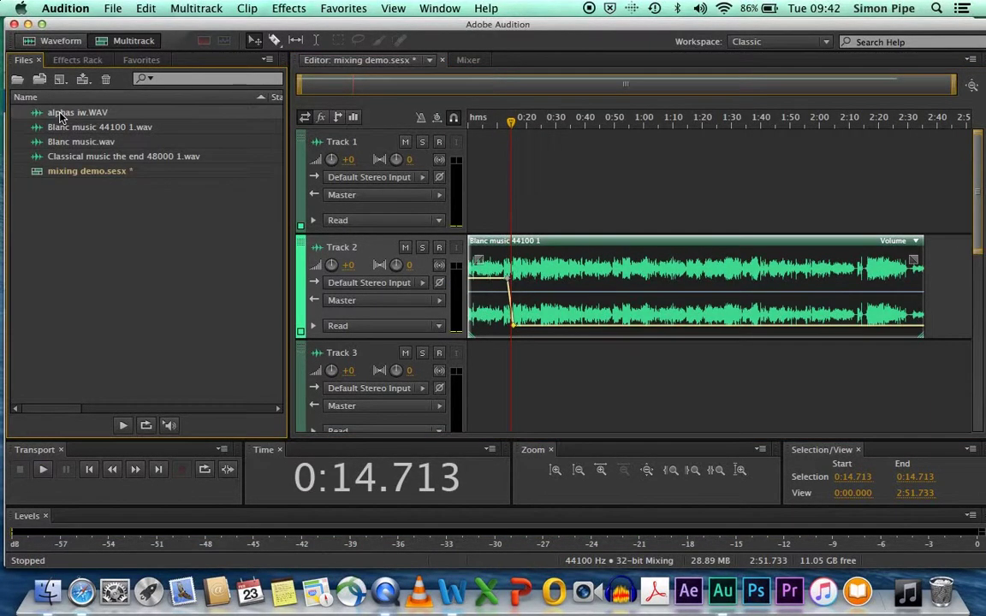
pyautogui.moveTo(60, 114); pyautogui.dragTo(590, 188)
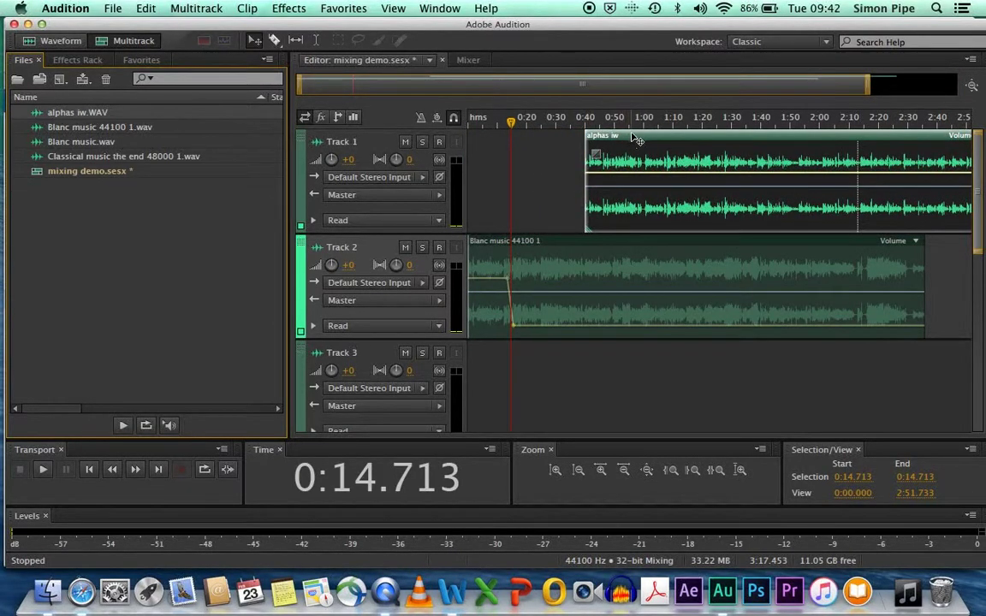
pyautogui.moveTo(631, 146); pyautogui.dragTo(557, 155)
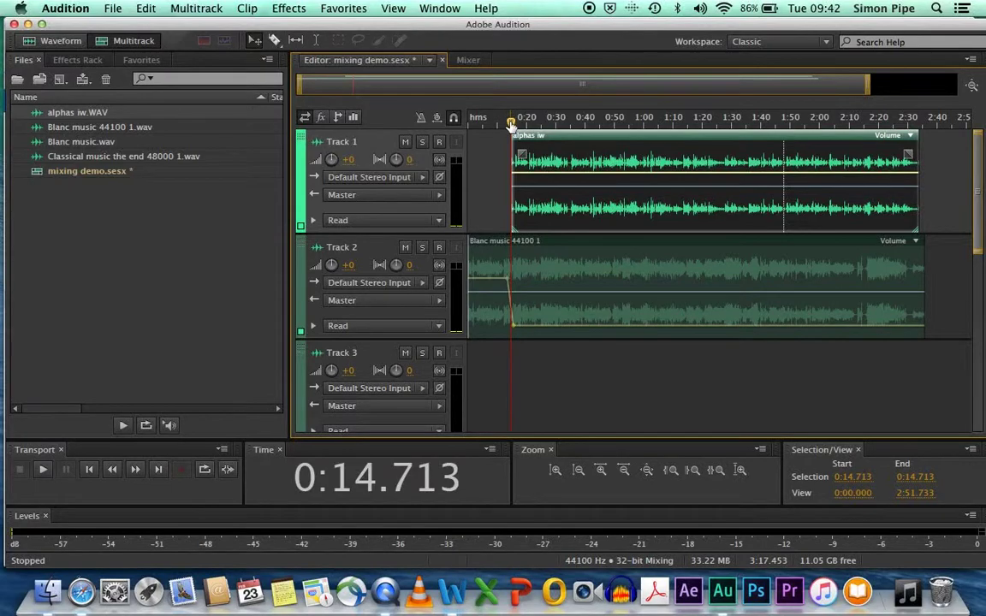
# Play the transition from music to speech, starting at about 0:12, to check the balance
pyautogui.moveTo(511, 124); pyautogui.dragTo(502, 127)
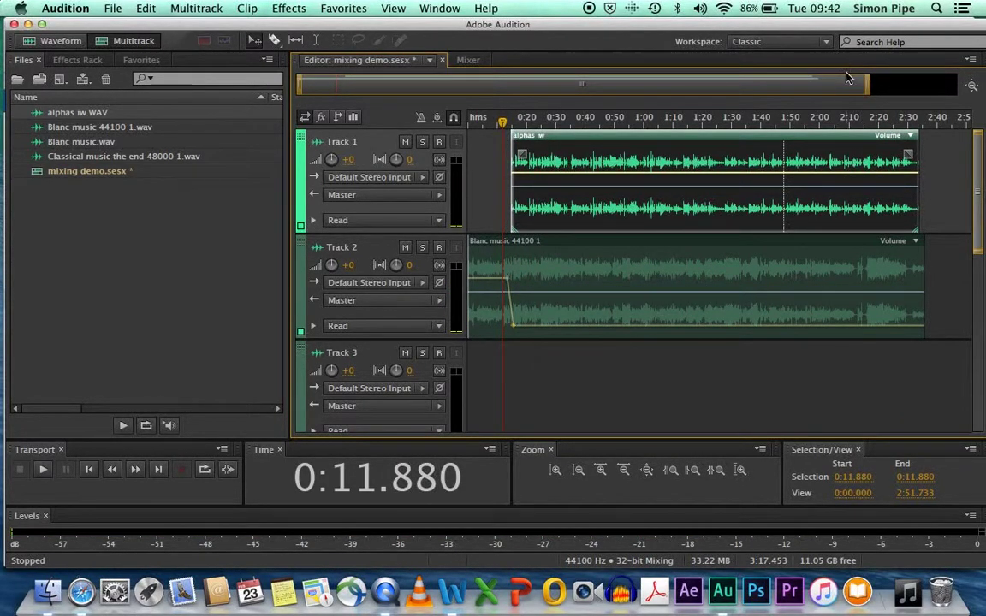
pyautogui.moveTo(866, 81); pyautogui.dragTo(421, 77)
pyautogui.press('space')
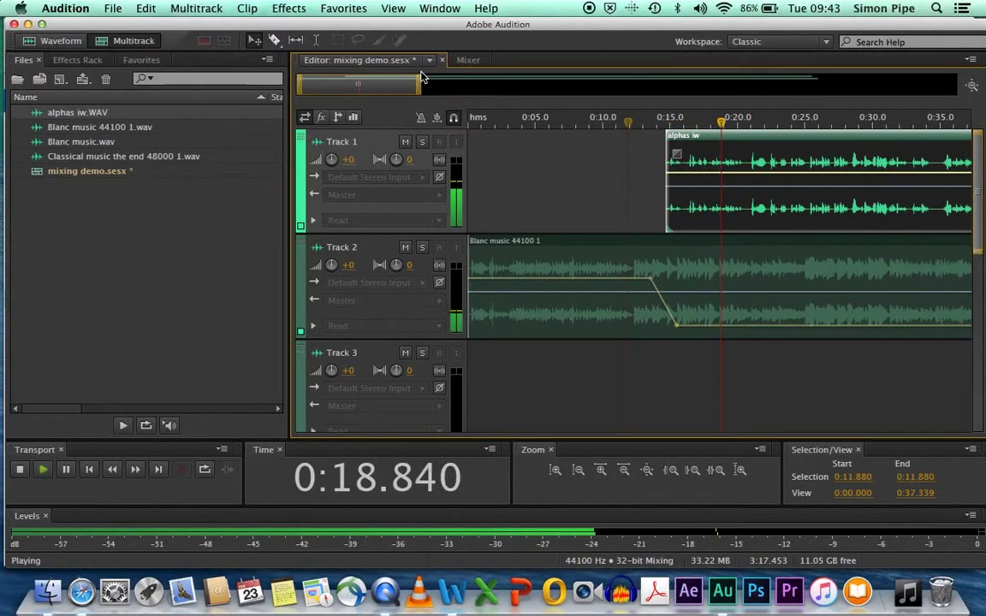
pyautogui.press('space')
# Open the alphas iw clip in the waveform editor and amplify its opening section from 0:14.713 to 0:20.953
pyautogui.doubleClick(703, 146)
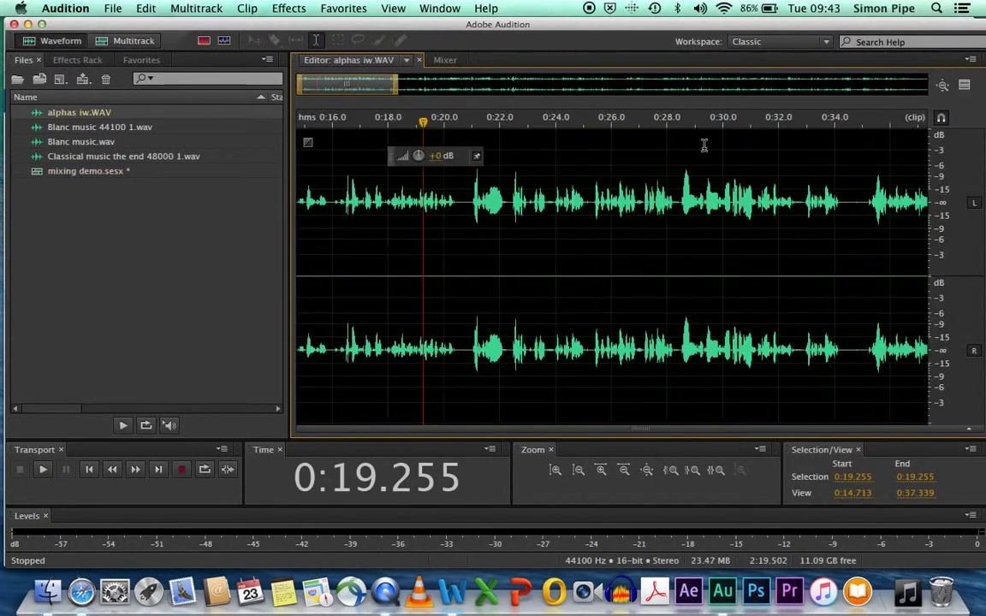
pyautogui.moveTo(469, 212); pyautogui.dragTo(222, 212)
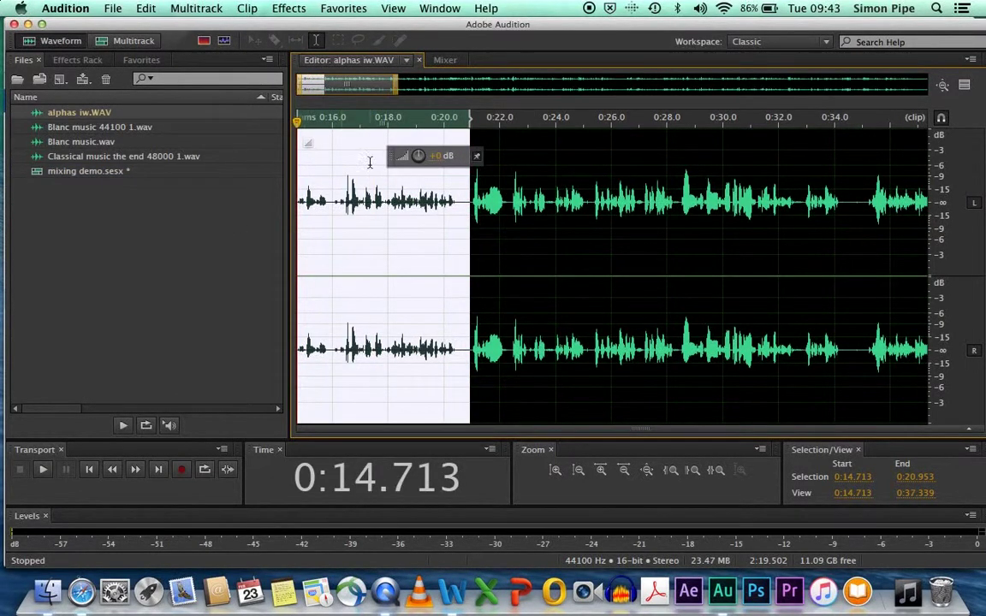
pyautogui.moveTo(417, 156); pyautogui.dragTo(429, 162)
pyautogui.click(352, 204)
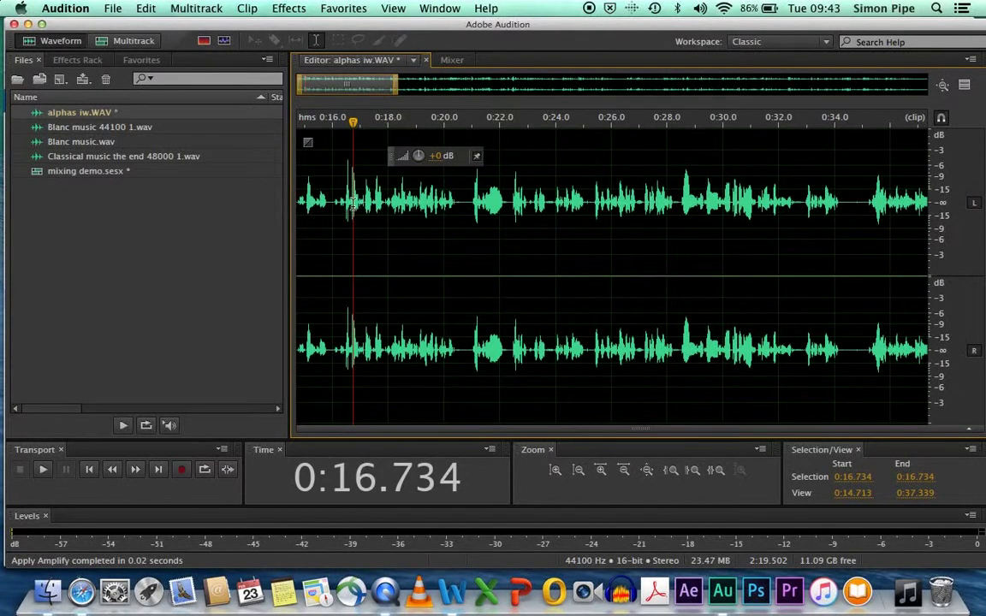
# Return to the multitrack session and play the mix from about 0:12.6 to check the amplified speech
pyautogui.click(134, 43)
pyautogui.moveTo(693, 124); pyautogui.dragTo(638, 128)
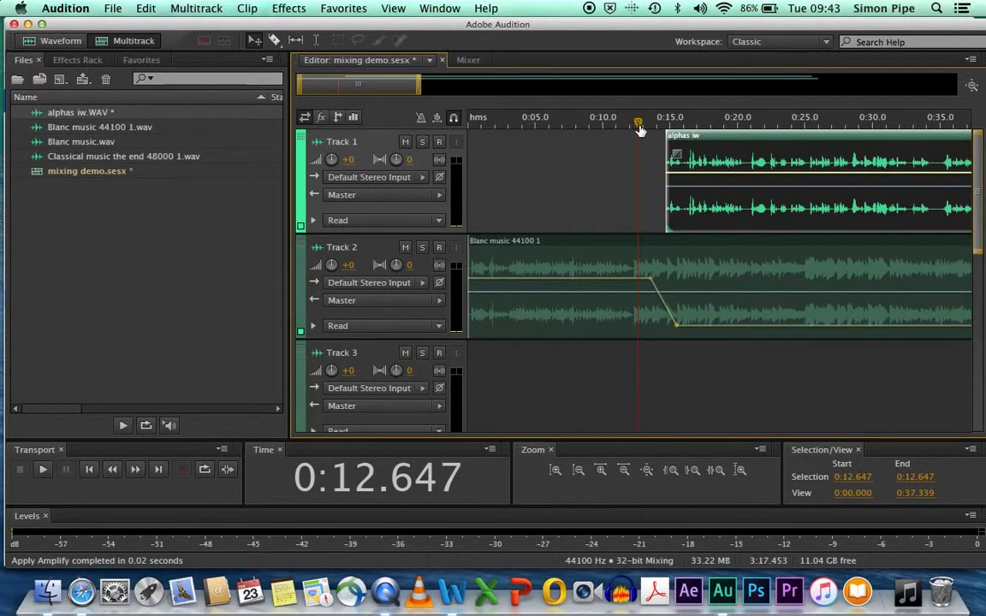
pyautogui.press('space')
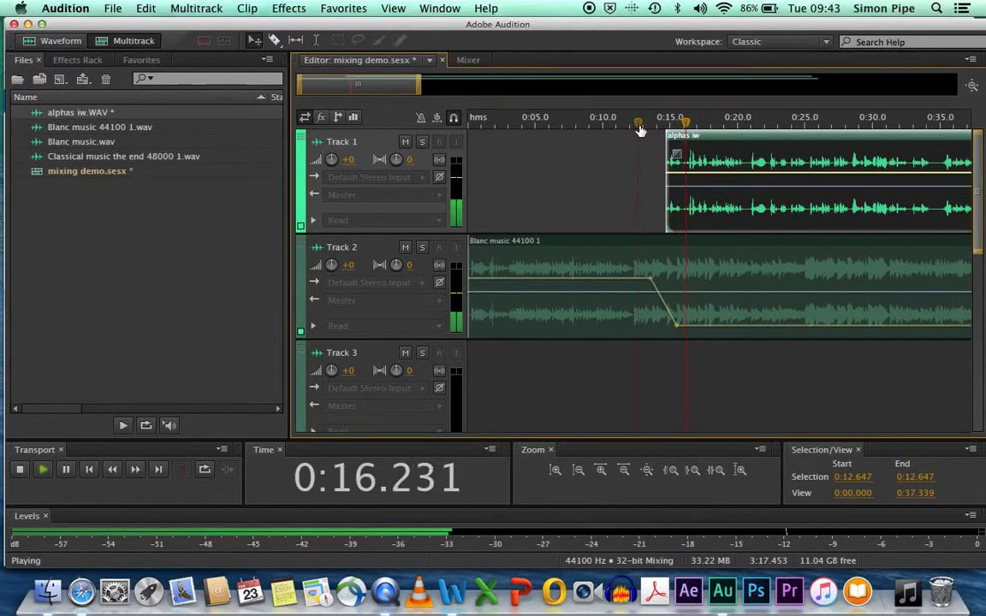
pyautogui.press('space')
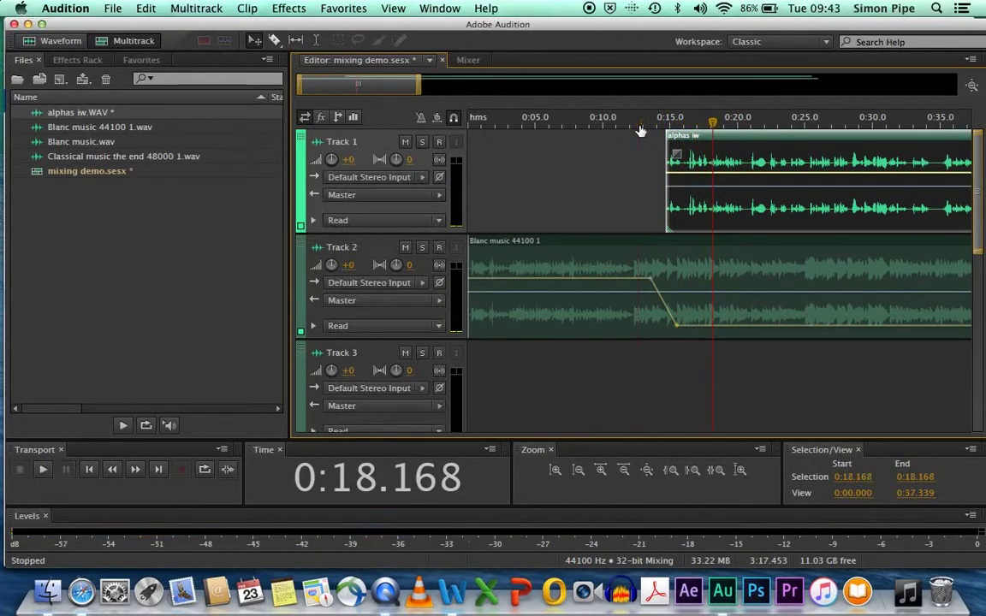
# Play the mix from about 0:41.5 to locate a pause in the speech
pyautogui.moveTo(418, 85); pyautogui.dragTo(729, 86)
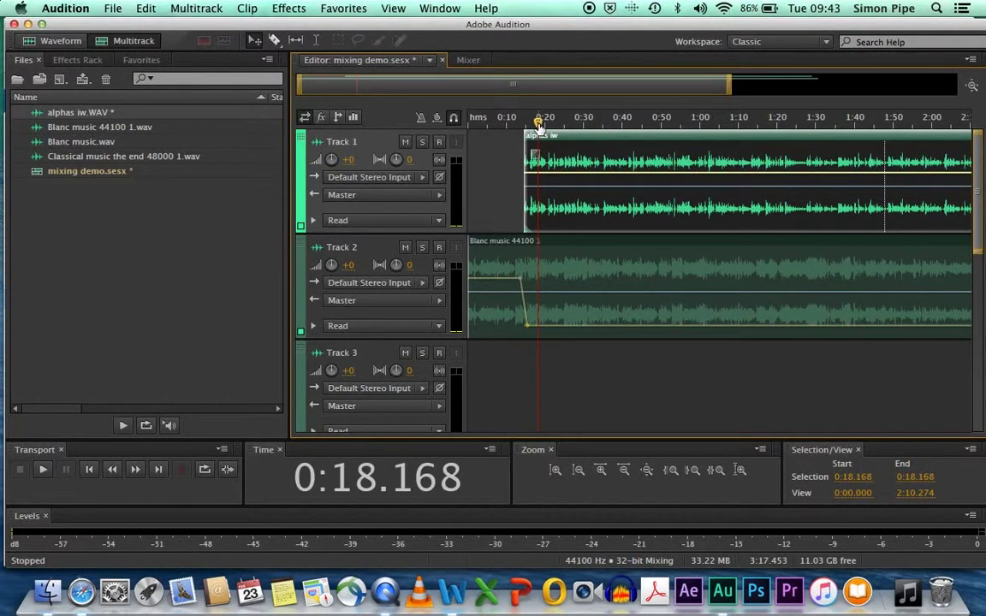
pyautogui.click(629, 135)
pyautogui.press('space')
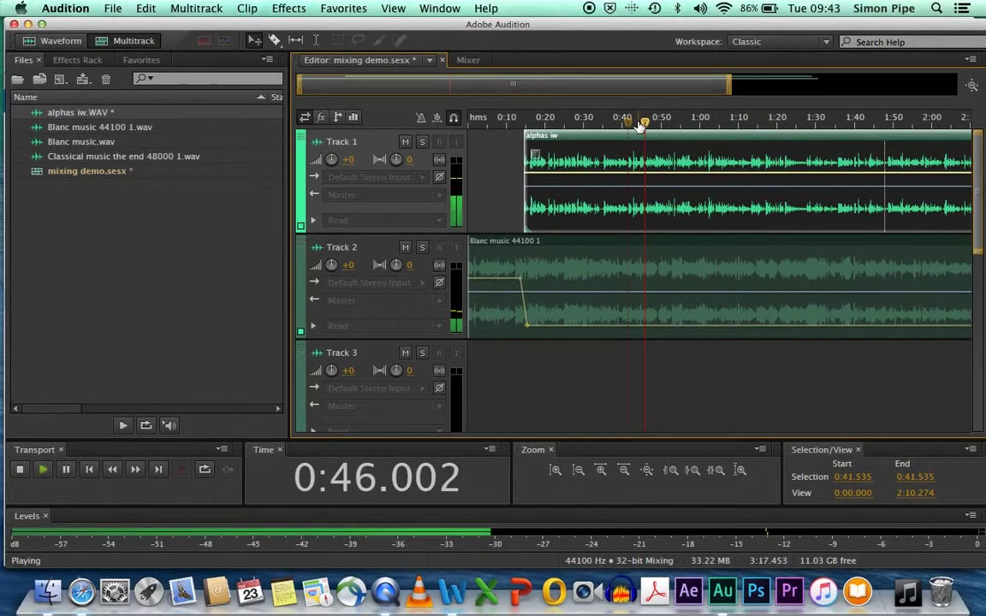
pyautogui.press('space')
# Split the alphas iw clip at 0:45.886 with the Razor tool and move its second part to start at about 0:51
pyautogui.moveTo(299, 89); pyautogui.dragTo(423, 85)
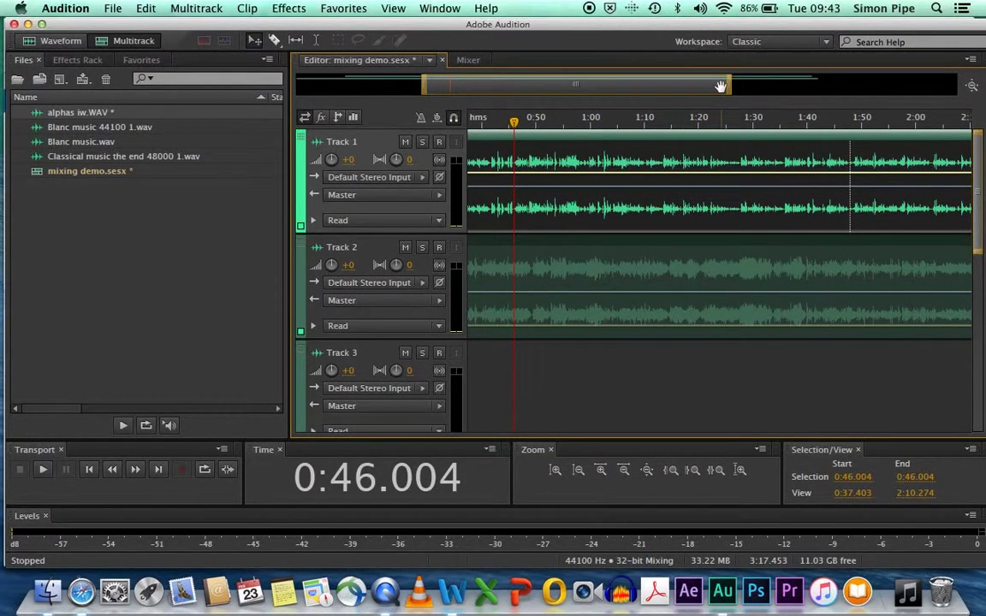
pyautogui.moveTo(731, 89); pyautogui.dragTo(488, 89)
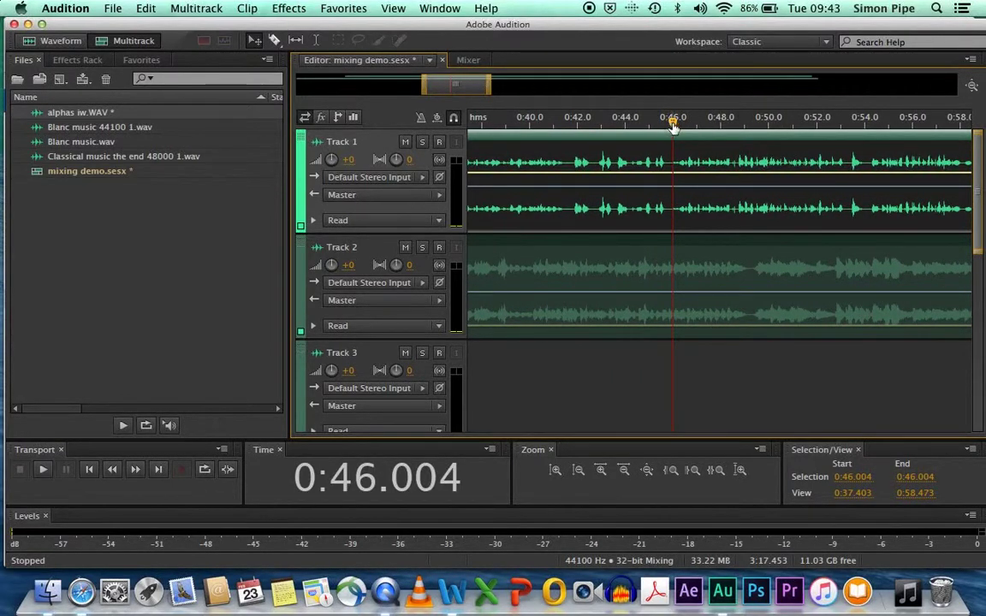
pyautogui.moveTo(674, 127); pyautogui.dragTo(671, 126)
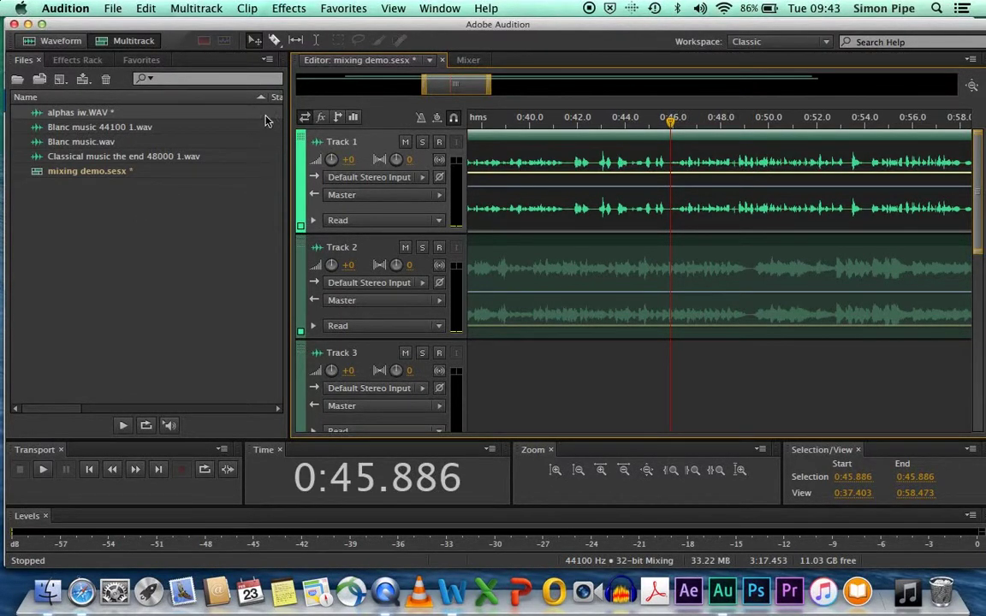
pyautogui.click(274, 40)
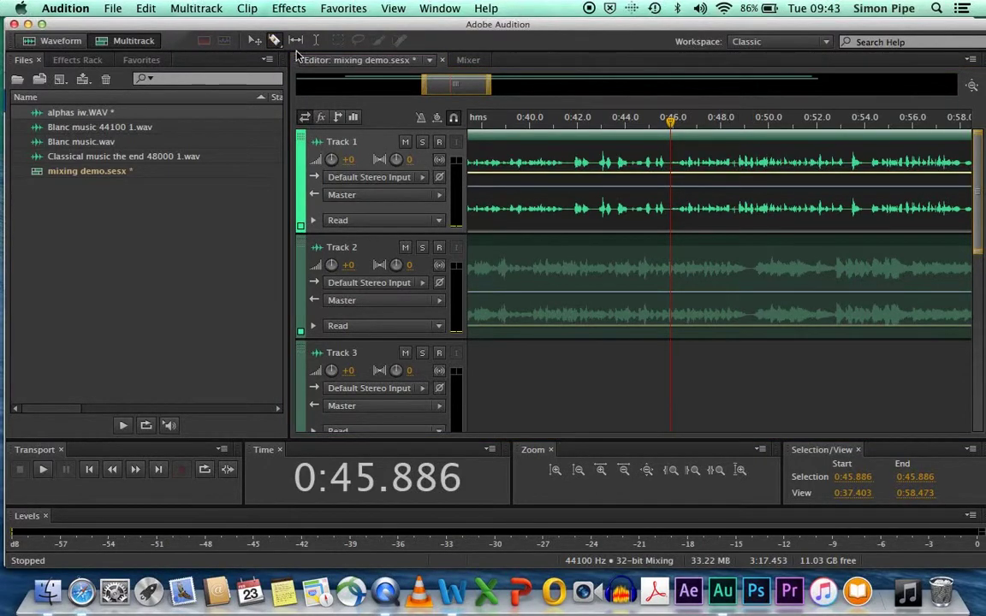
pyautogui.click(670, 201)
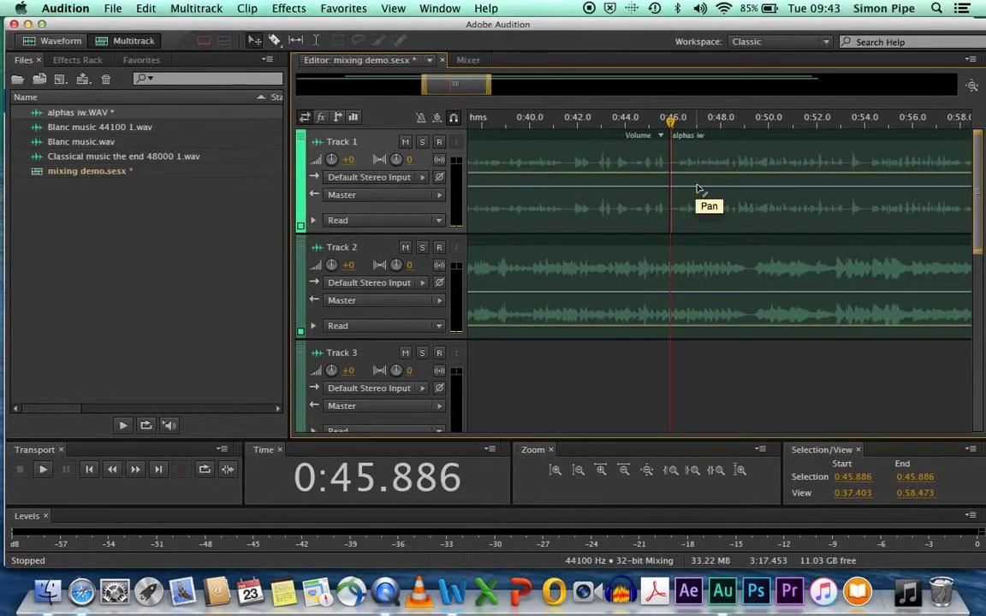
pyautogui.moveTo(721, 146); pyautogui.dragTo(838, 150)
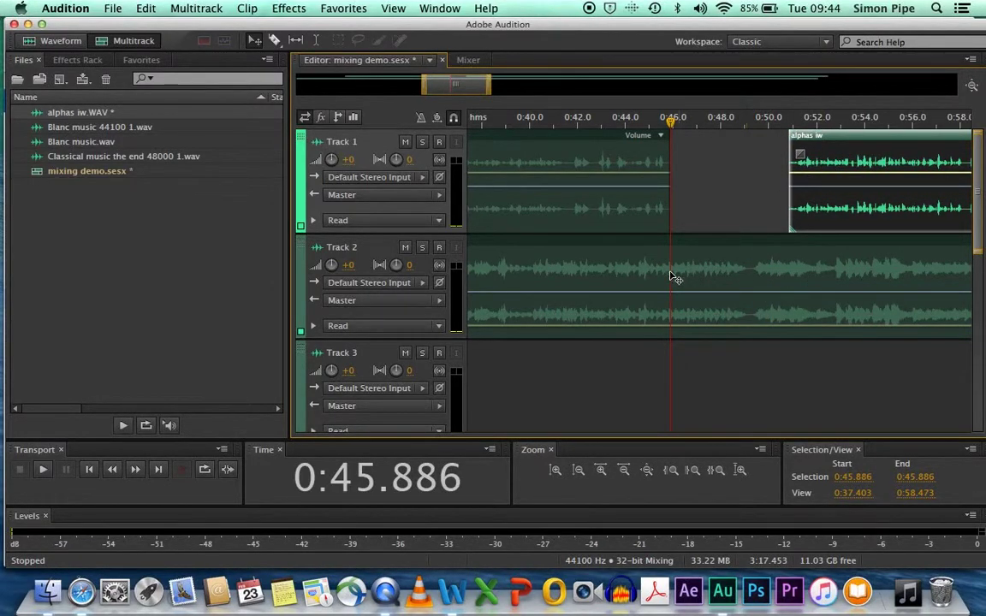
# Add volume keyframes to the Track 2 music, raising it to +0.0 dB from about 0:46 to 0:49 and fading it out by about 0:51
pyautogui.click(657, 326)
pyautogui.moveTo(681, 328); pyautogui.dragTo(676, 280)
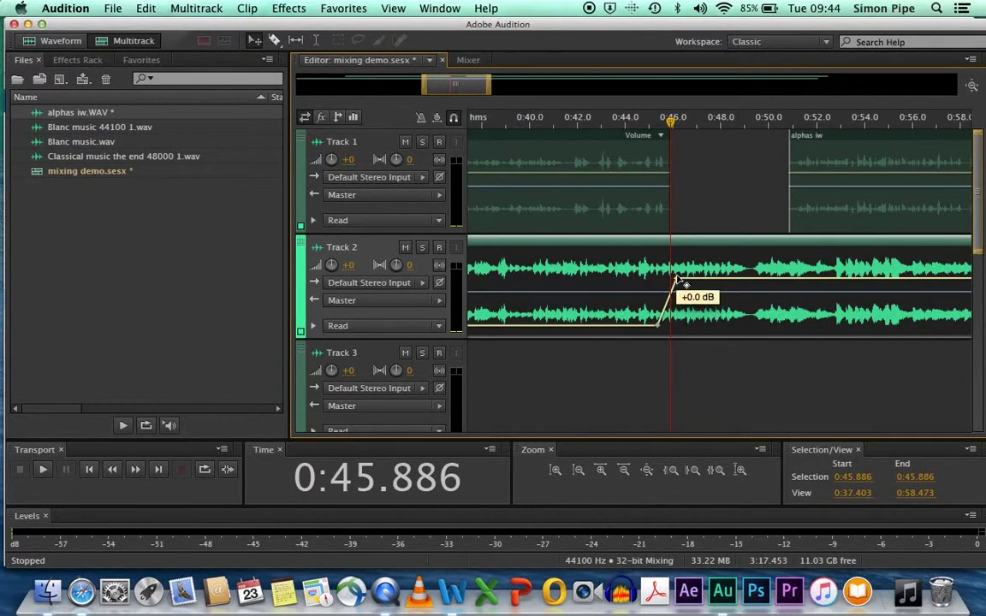
pyautogui.moveTo(657, 324); pyautogui.dragTo(657, 330)
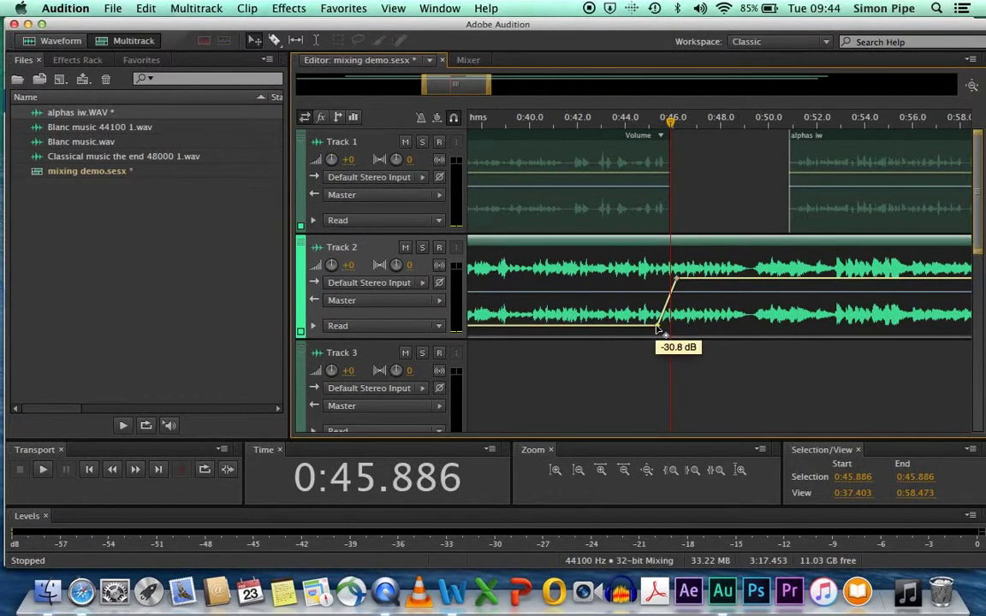
pyautogui.click(752, 279)
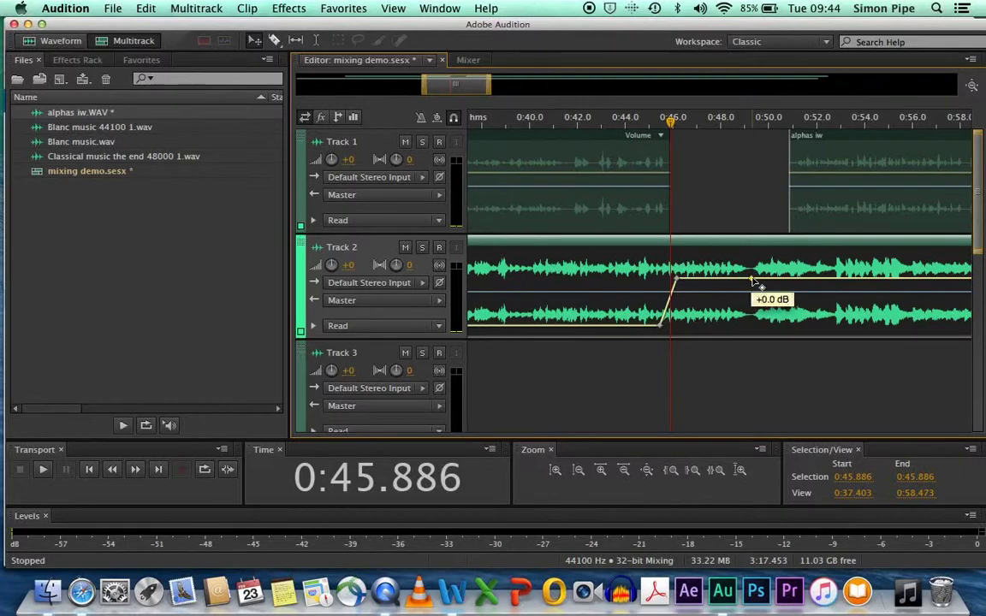
pyautogui.moveTo(772, 281); pyautogui.dragTo(797, 346)
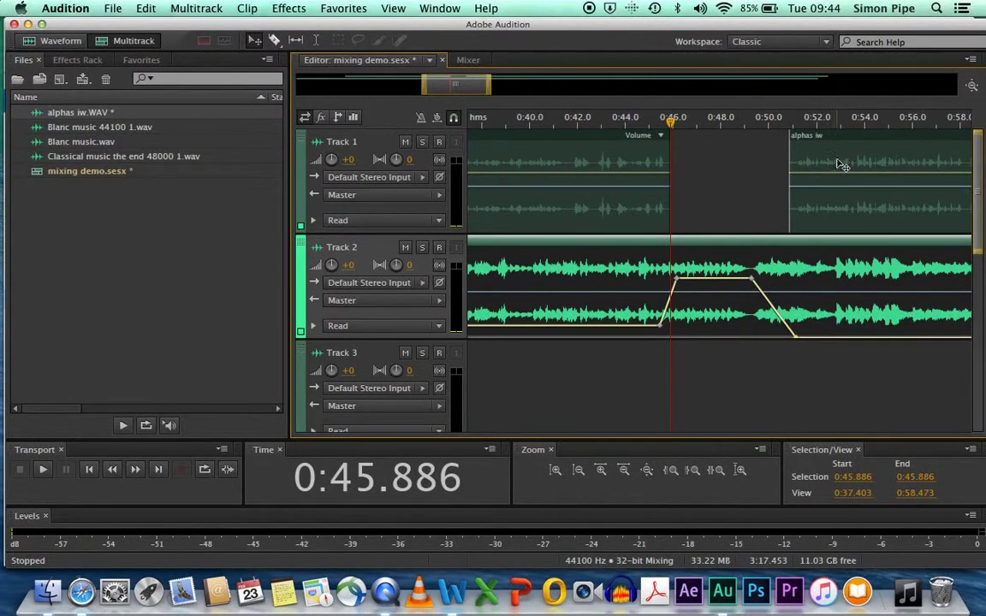
# Move the second alphas iw clip to start at about 0:49.7 and delete 0:49.700 to 0:50.000 from its waveform
pyautogui.moveTo(843, 141); pyautogui.dragTo(814, 147)
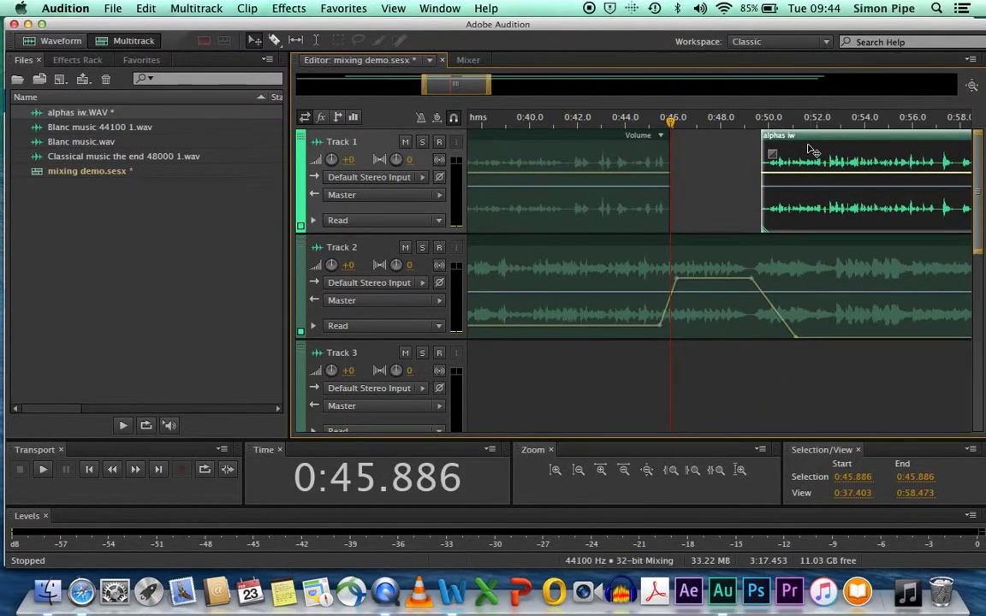
pyautogui.doubleClick(807, 147)
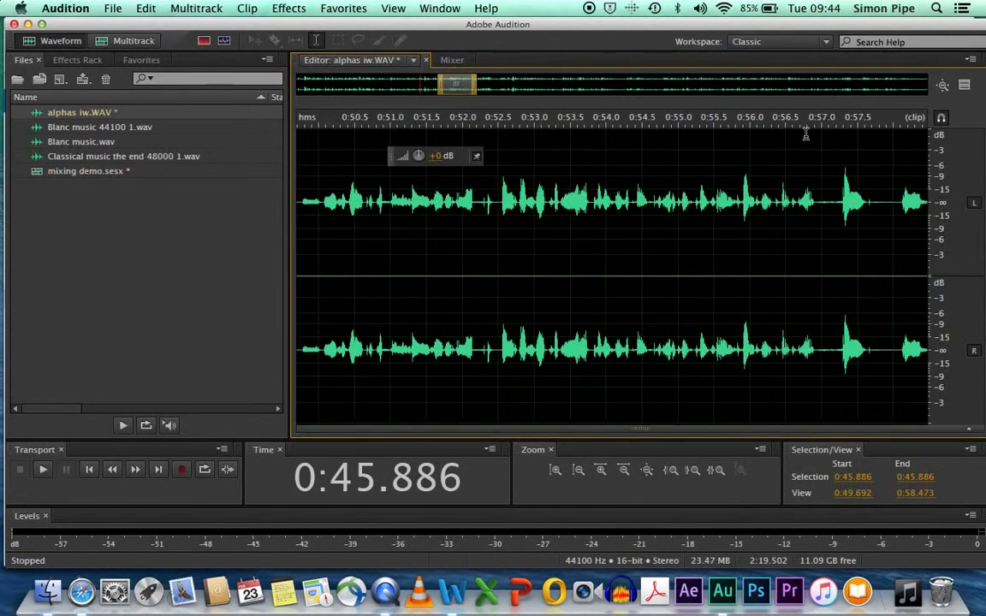
pyautogui.moveTo(438, 84); pyautogui.dragTo(410, 103)
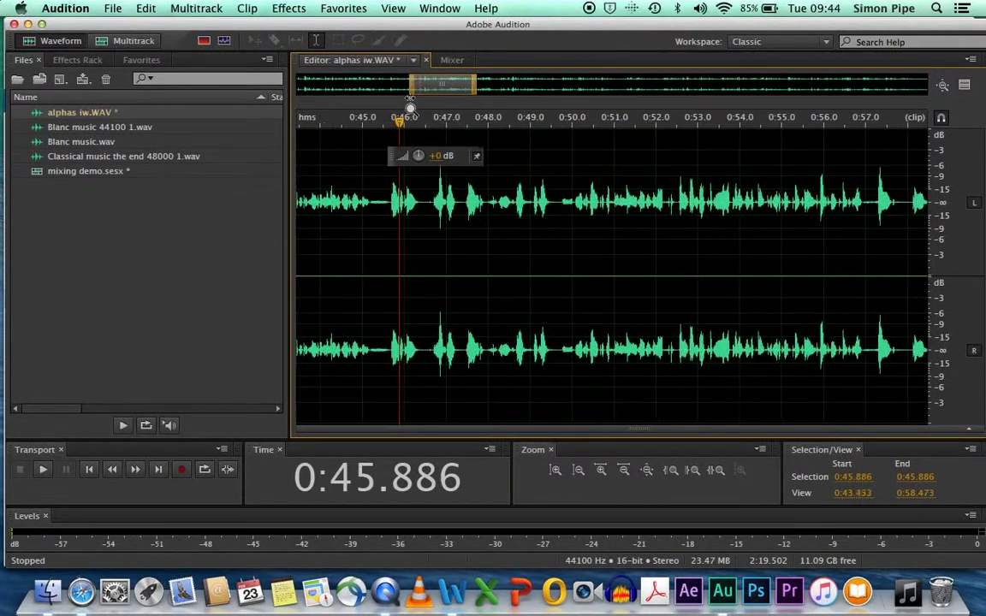
pyautogui.press('space')
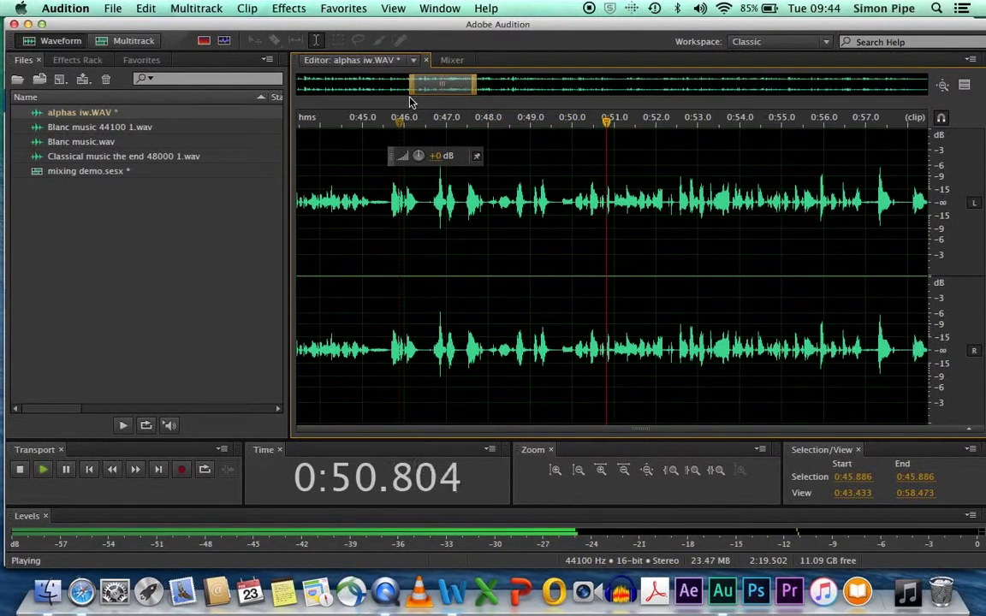
pyautogui.press('space')
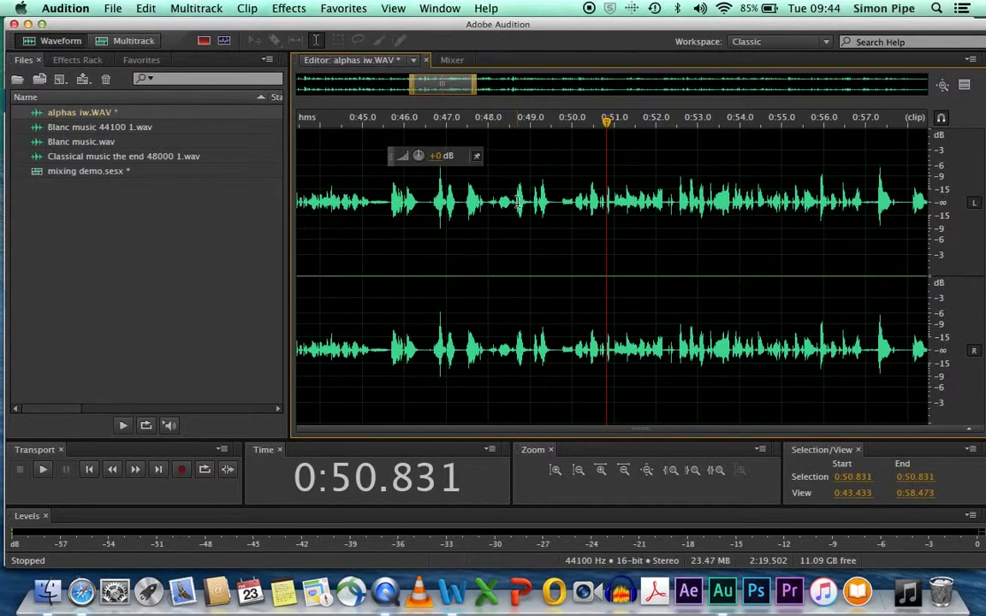
pyautogui.press('space')
pyautogui.moveTo(571, 204); pyautogui.dragTo(561, 204)
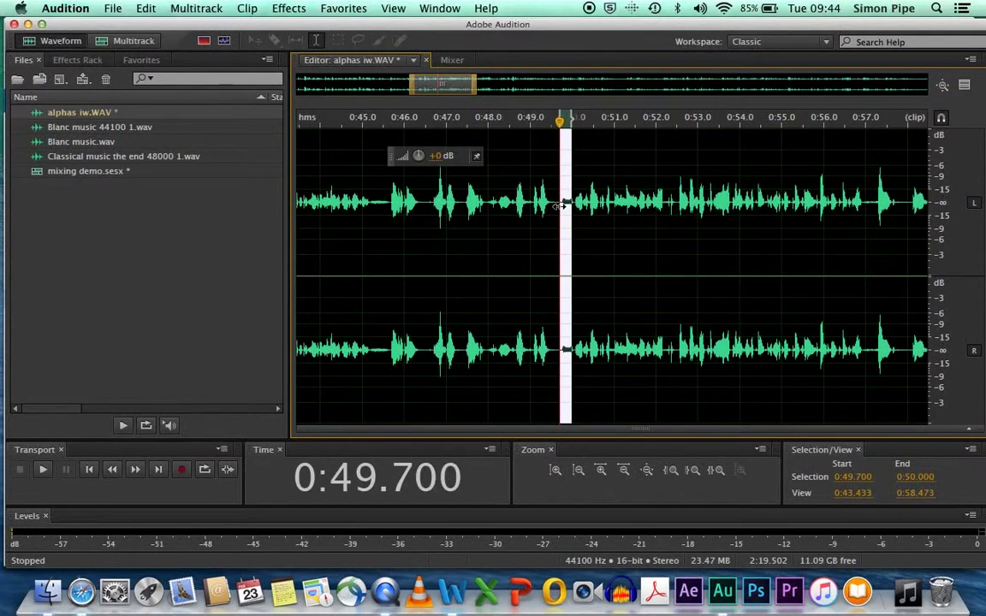
pyautogui.press('Delete')
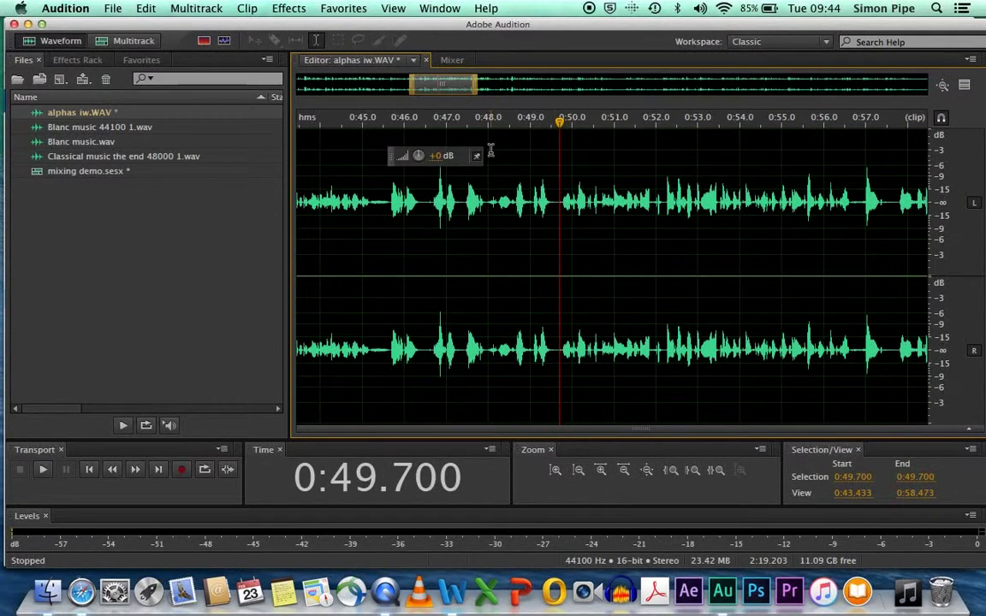
# Return to the multitrack session, shift the second alphas iw clip to start at about 0:50.3, and play the transition from 0:43.297
pyautogui.click(139, 43)
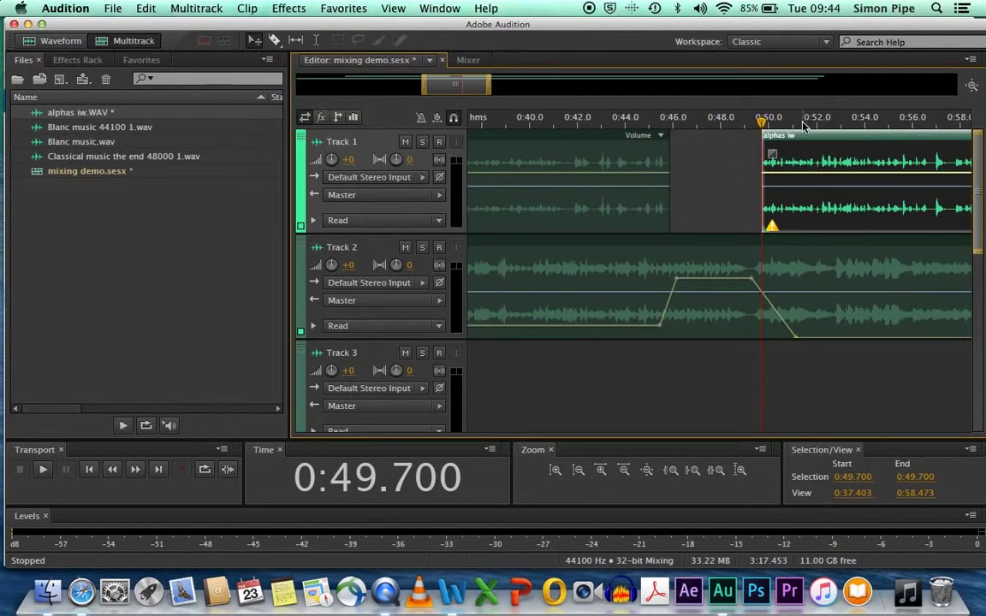
pyautogui.moveTo(809, 138); pyautogui.dragTo(823, 144)
pyautogui.moveTo(764, 124); pyautogui.dragTo(612, 132)
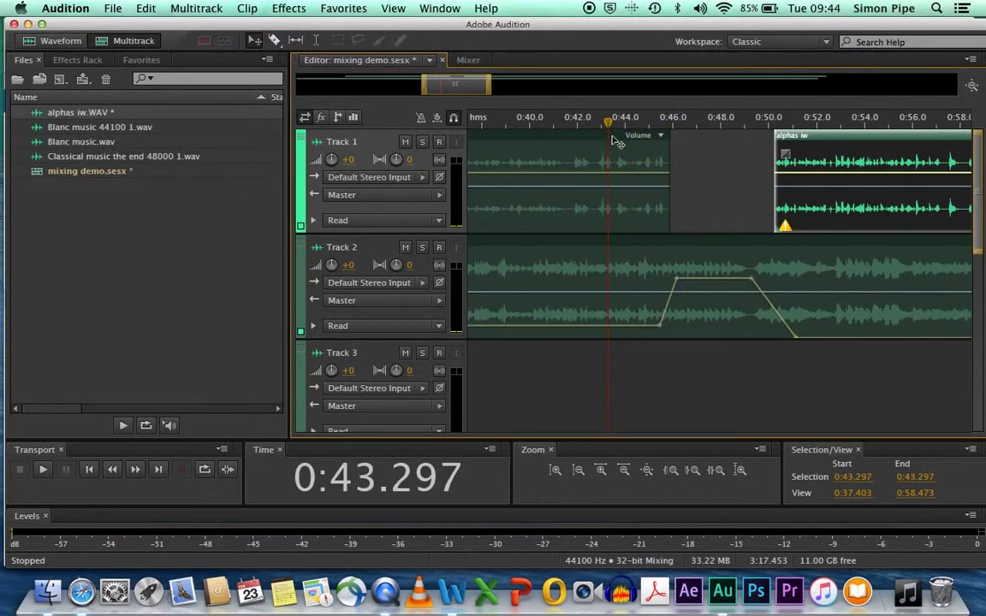
pyautogui.press('space')
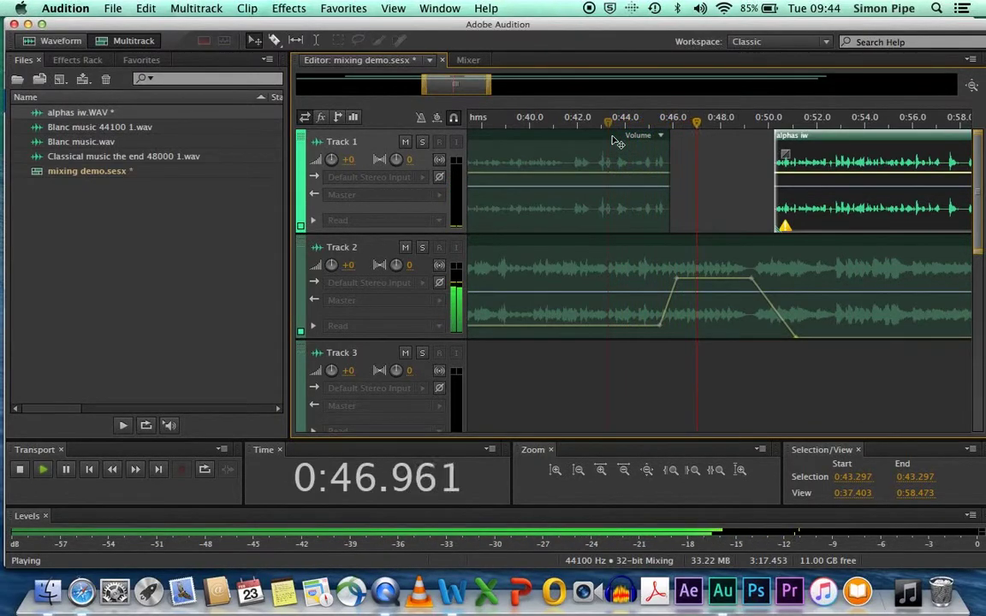
pyautogui.press('space')
# Move the music's fade-up keyframes earlier, to about 0:44.6 and 0:45.4, and replay the transition from about 0:42.6
pyautogui.moveTo(657, 329); pyautogui.dragTo(646, 325)
pyautogui.moveTo(682, 280); pyautogui.dragTo(657, 280)
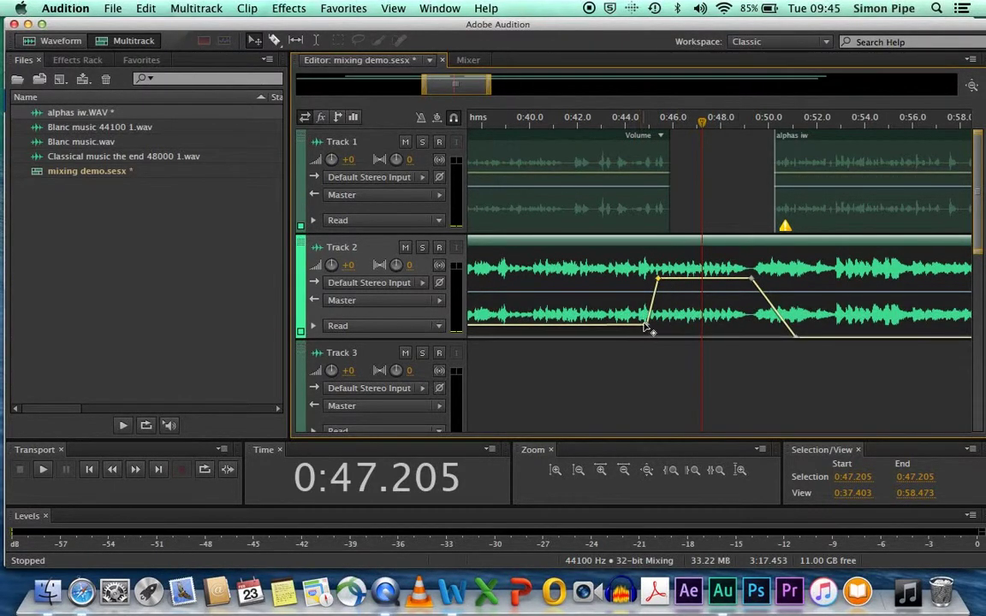
pyautogui.moveTo(645, 326); pyautogui.dragTo(640, 324)
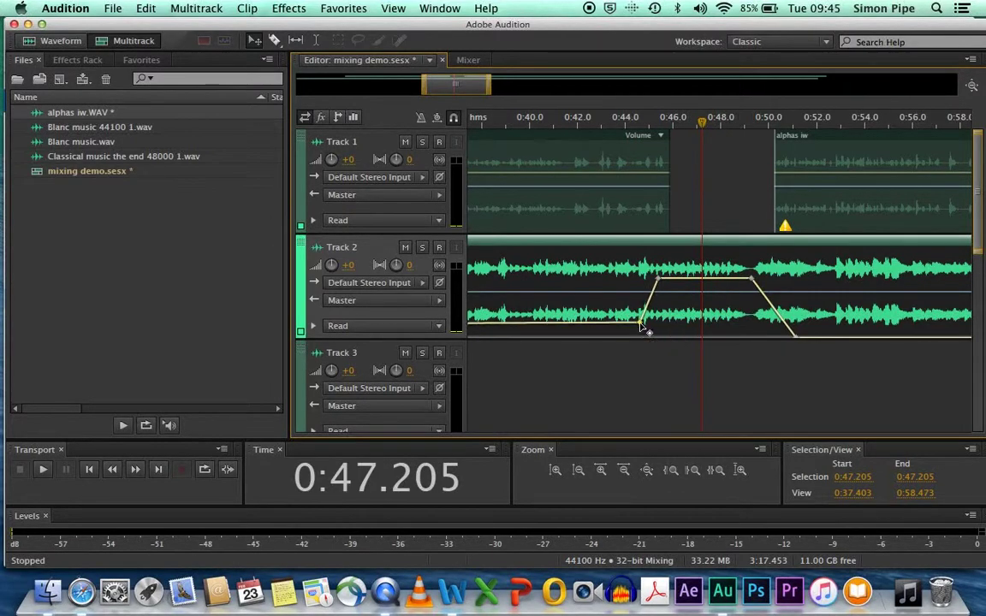
pyautogui.moveTo(702, 126); pyautogui.dragTo(592, 128)
pyautogui.press('space')
pyautogui.press('space')
# Raise the Track 2 music level under the first speech clip by lifting the keyframes at both ends of the lowered section
pyautogui.moveTo(640, 325); pyautogui.dragTo(640, 319)
pyautogui.moveTo(423, 83); pyautogui.dragTo(203, 85)
pyautogui.moveTo(605, 328); pyautogui.dragTo(604, 323)
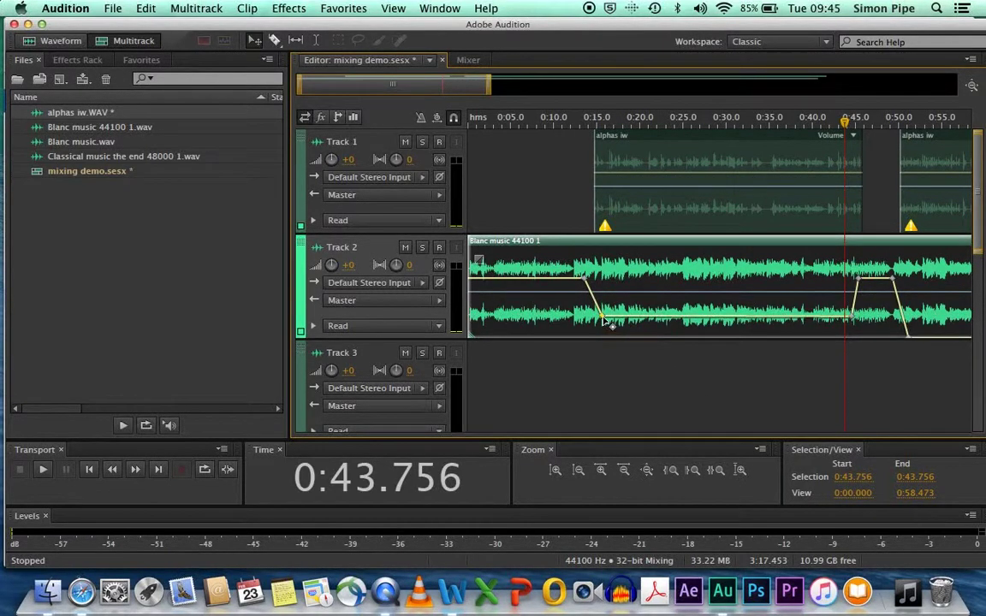
# Replay the mix from 0:41.114 to check the levels and extend the music's final fade-out to end at about 0:53
pyautogui.click(821, 125)
pyautogui.press('space')
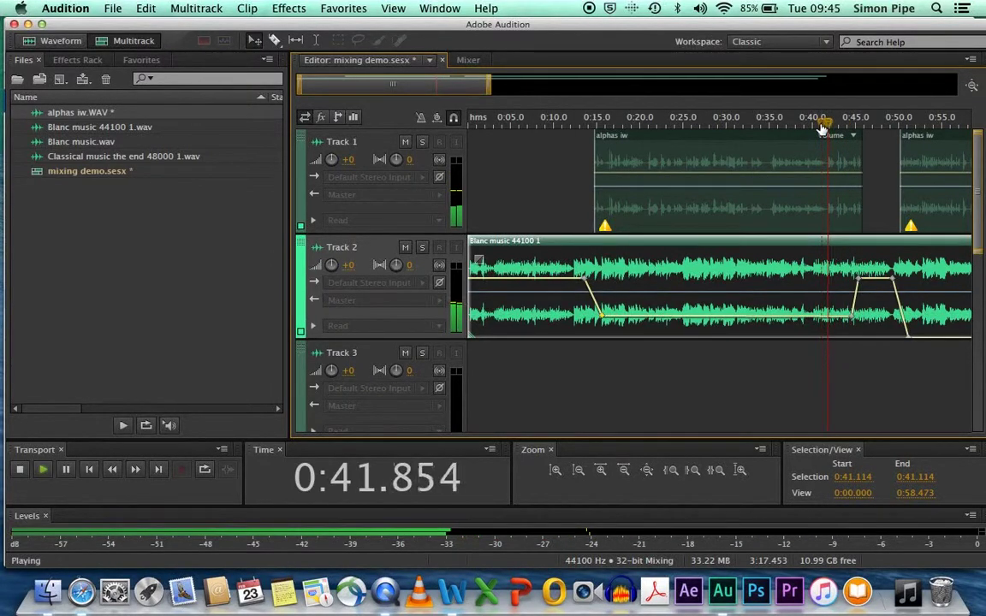
pyautogui.press('space')
pyautogui.press('space')
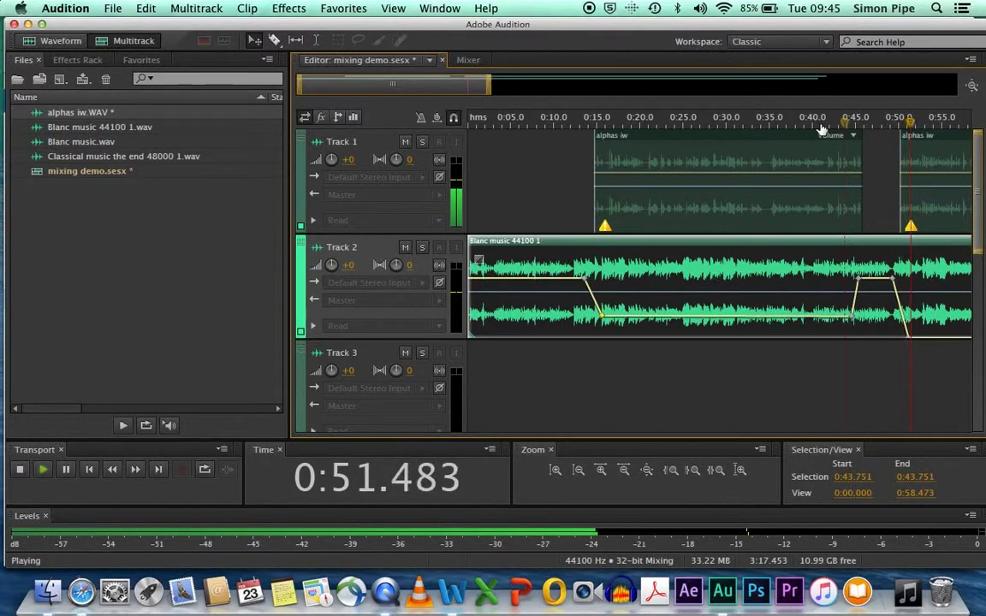
pyautogui.press('space')
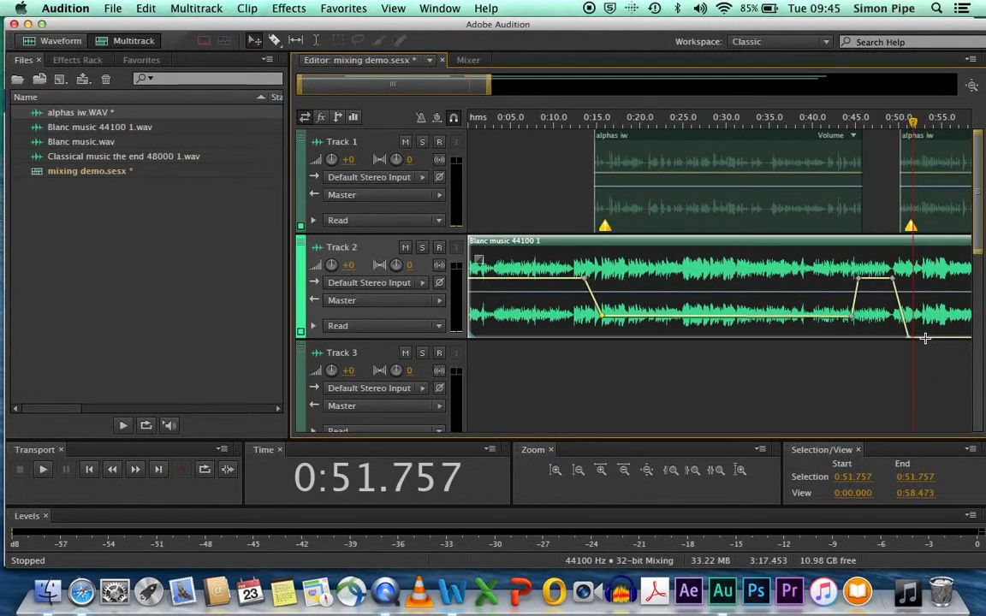
pyautogui.moveTo(912, 122); pyautogui.dragTo(932, 121)
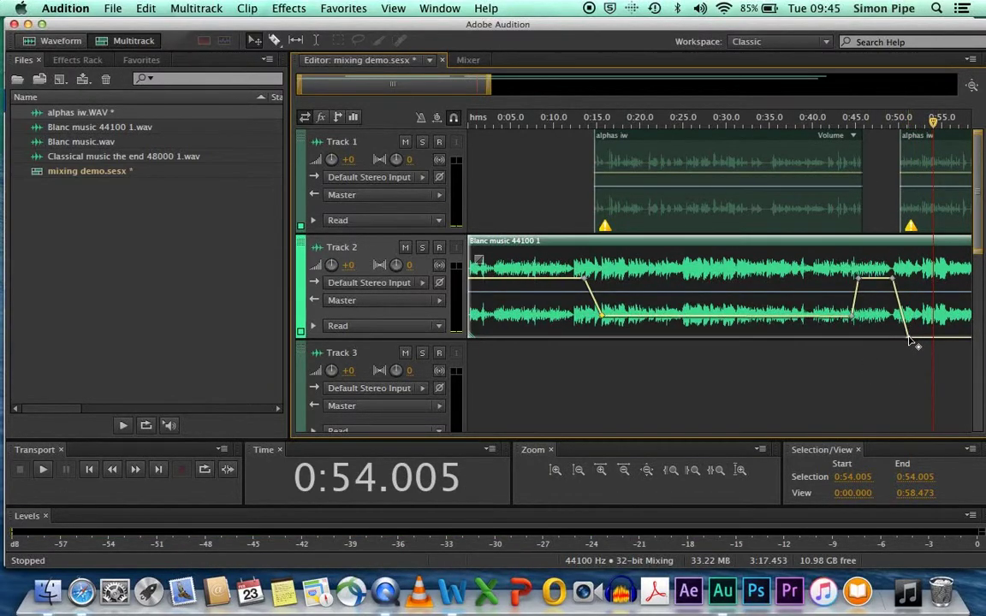
pyautogui.moveTo(908, 339); pyautogui.dragTo(924, 341)
# Add Classical music the end 48000 1.wav to the start of Track 3, converted to the session's 44100 Hz sample rate
pyautogui.moveTo(489, 83); pyautogui.dragTo(931, 118)
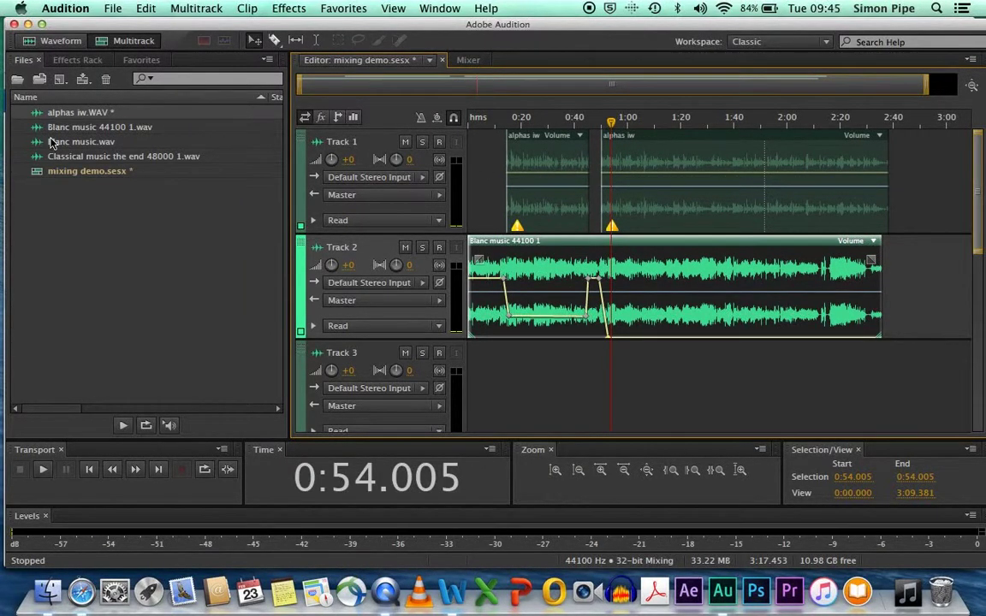
pyautogui.click(69, 160)
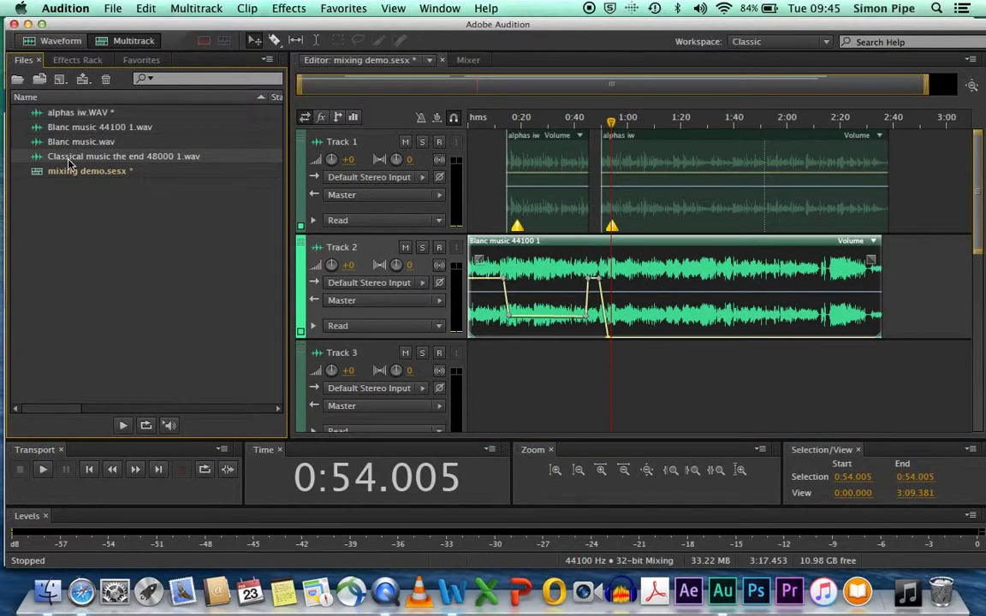
pyautogui.moveTo(69, 162); pyautogui.dragTo(451, 394)
pyautogui.click(638, 340)
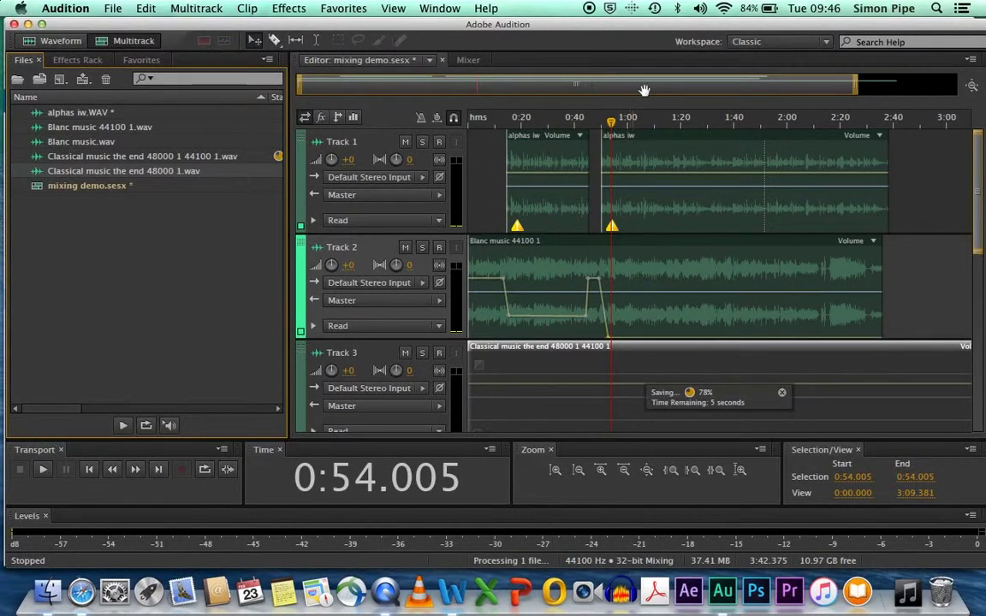
pyautogui.moveTo(854, 83); pyautogui.dragTo(914, 85)
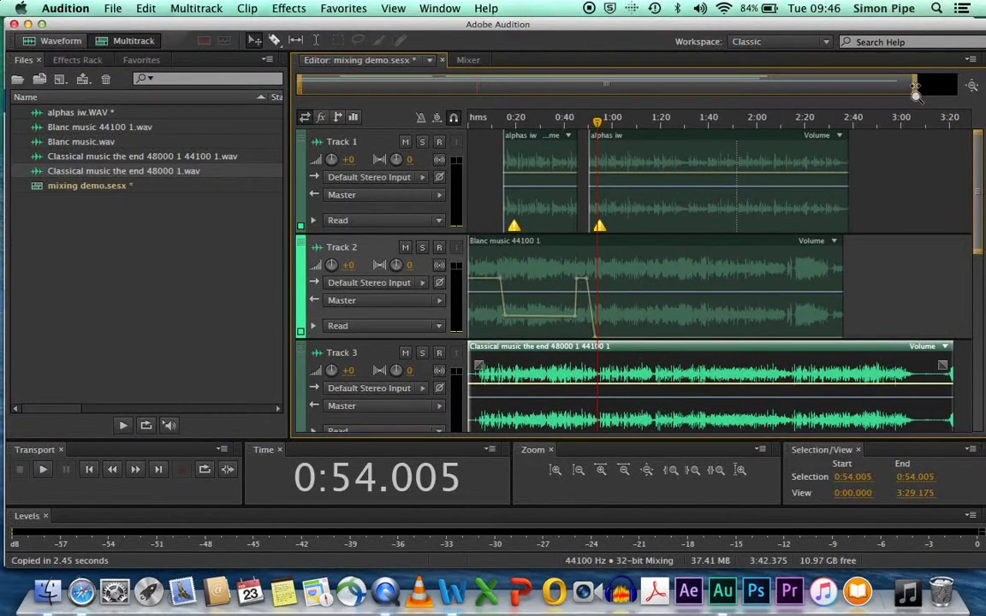
# Play the Track 3 music from 2:44.117 to locate where it should come up after the speech ends
pyautogui.moveTo(599, 124); pyautogui.dragTo(863, 174)
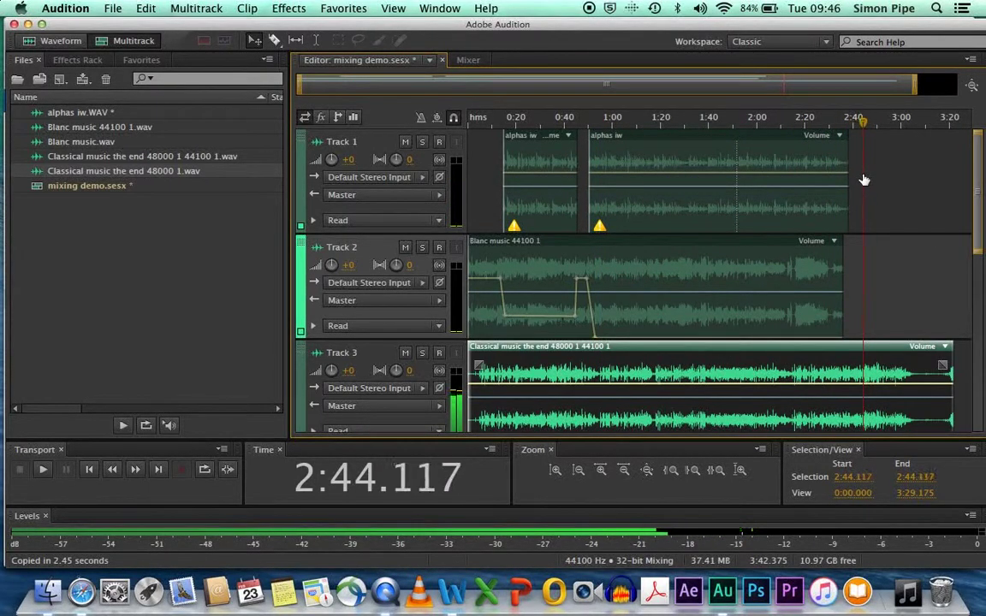
pyautogui.press('space')
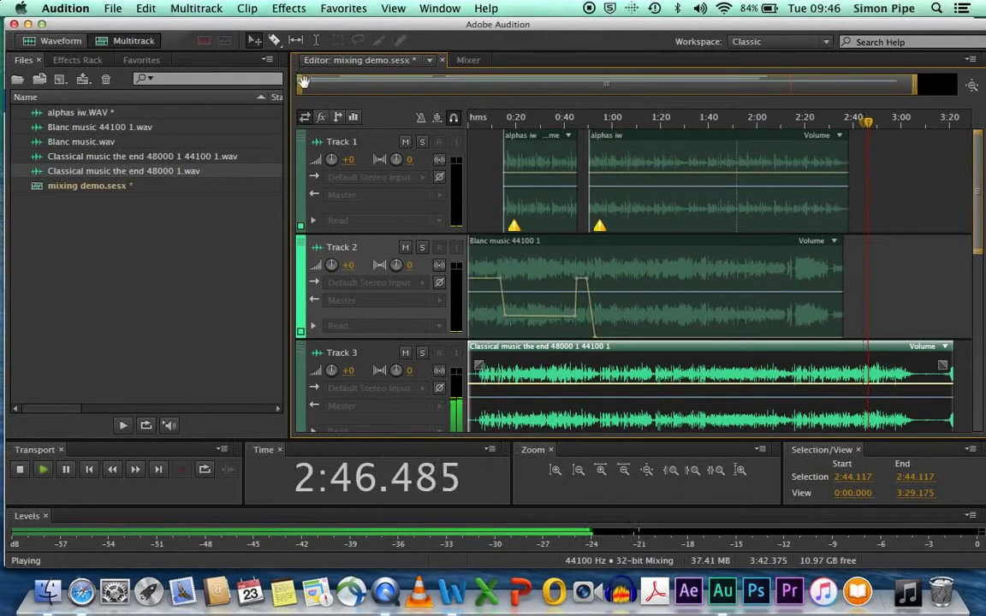
pyautogui.scroll(2, 483, 78)
pyautogui.press('space')
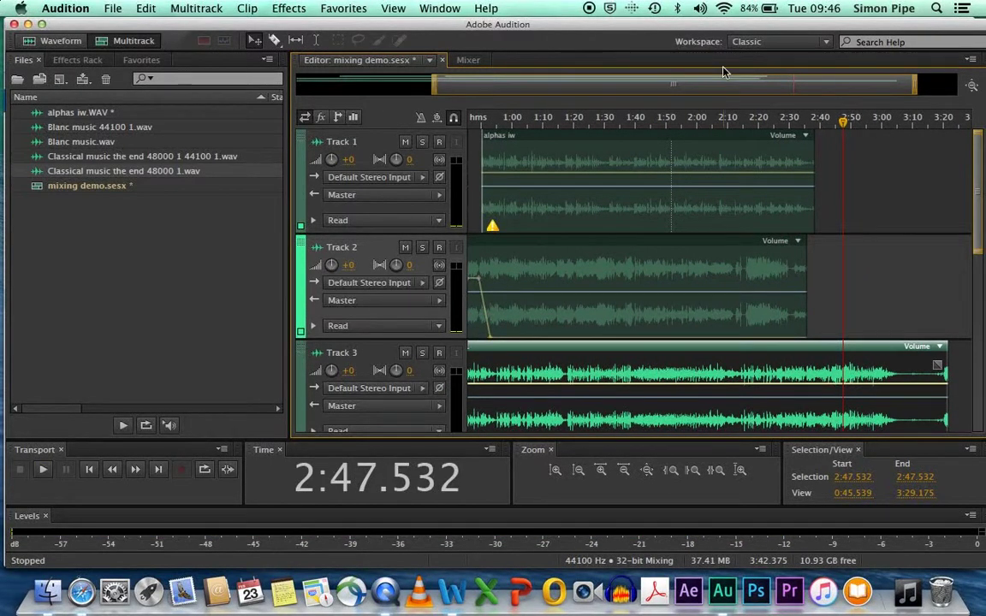
# Add volume keyframes to the Track 3 music around 2:46.909 and lower the music level before that point
pyautogui.click(842, 124)
pyautogui.moveTo(434, 85); pyautogui.dragTo(689, 126)
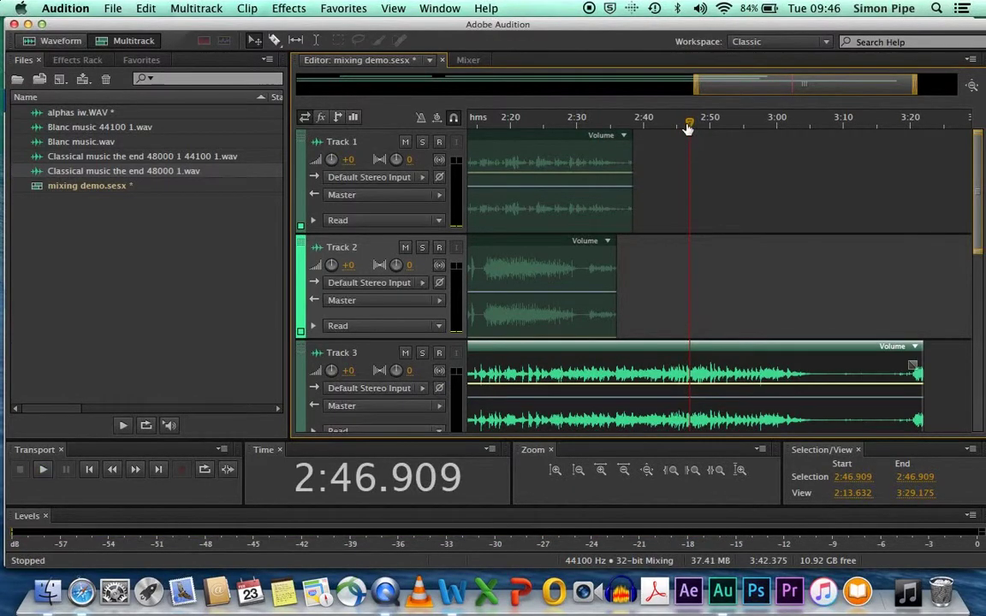
pyautogui.click(688, 390)
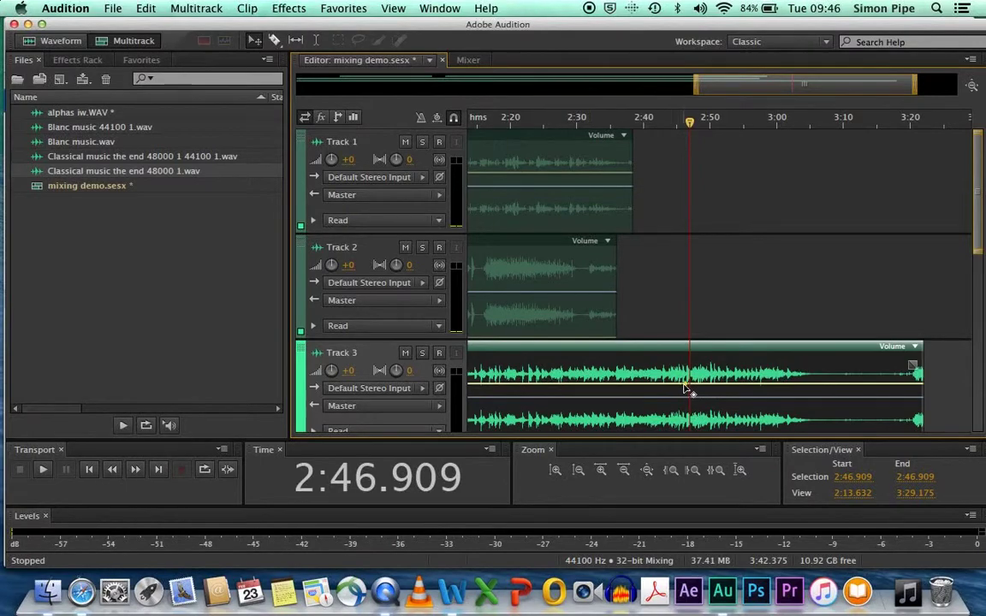
pyautogui.moveTo(675, 386); pyautogui.dragTo(676, 422)
pyautogui.moveTo(694, 83); pyautogui.dragTo(306, 85)
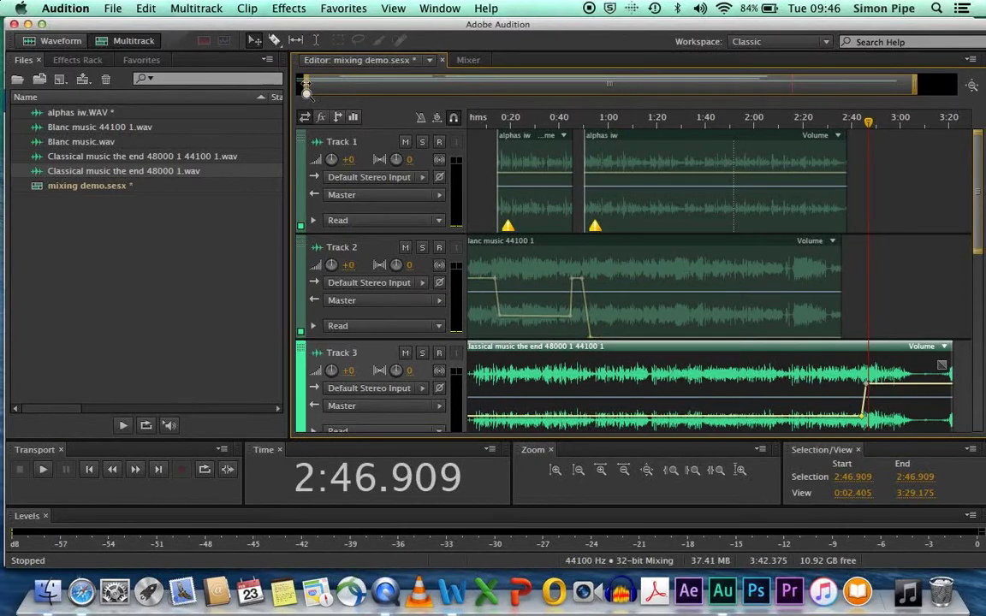
# Play the mix from 0:26.408 and fade the Track 3 music in from silence at about 0:50 to the lowered level at about 1:00
pyautogui.moveTo(868, 128); pyautogui.dragTo(524, 125)
pyautogui.press('space')
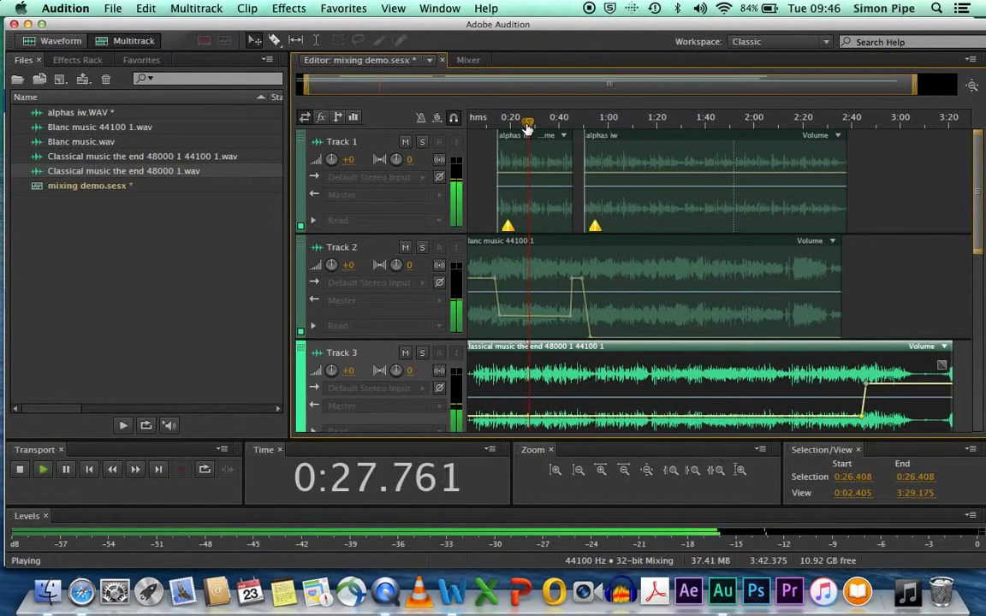
pyautogui.press('space')
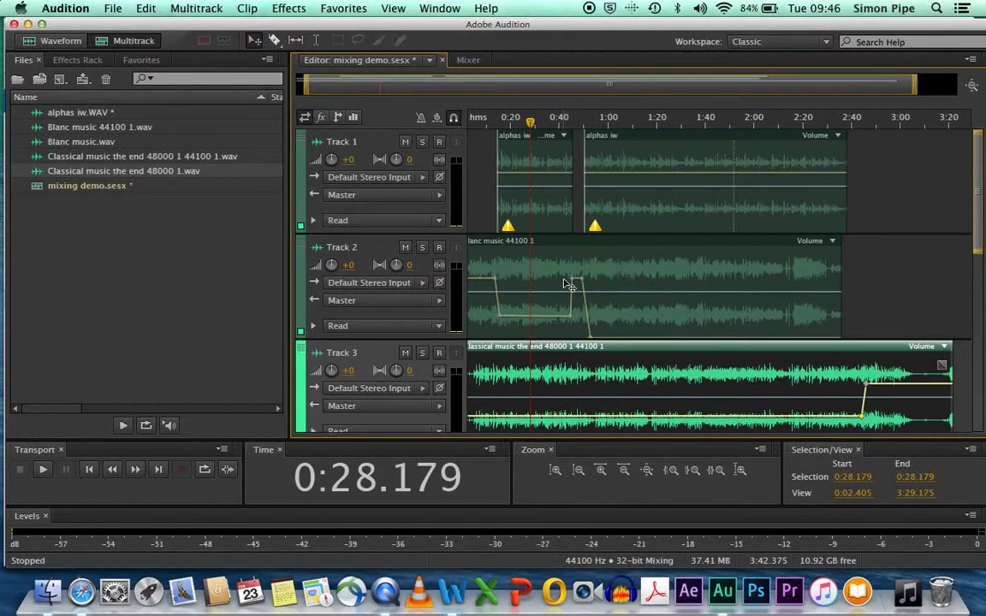
pyautogui.click(606, 418)
pyautogui.moveTo(587, 419); pyautogui.dragTo(587, 438)
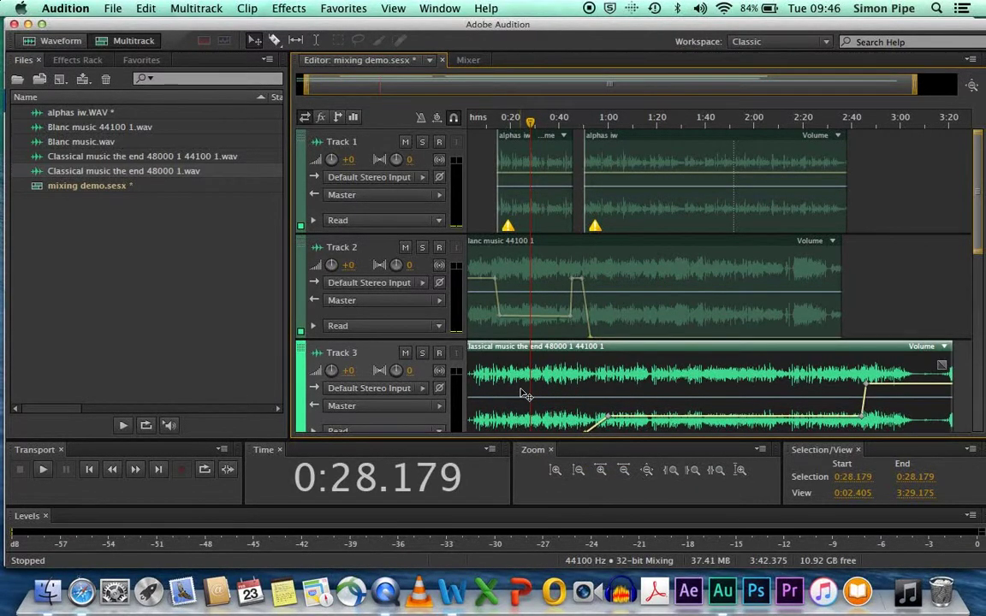
pyautogui.moveTo(506, 461); pyautogui.dragTo(512, 477)
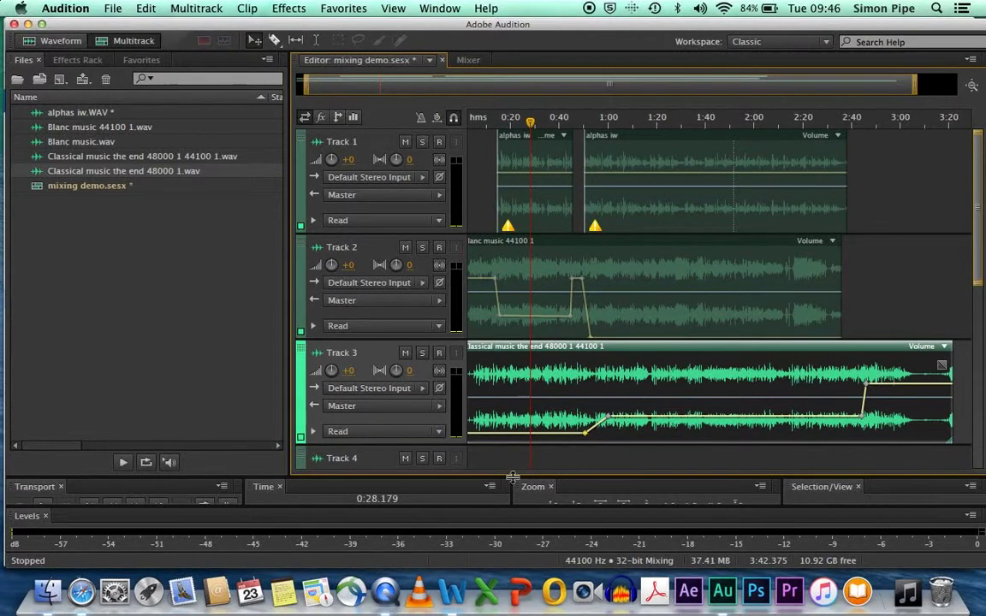
pyautogui.moveTo(587, 435); pyautogui.dragTo(583, 450)
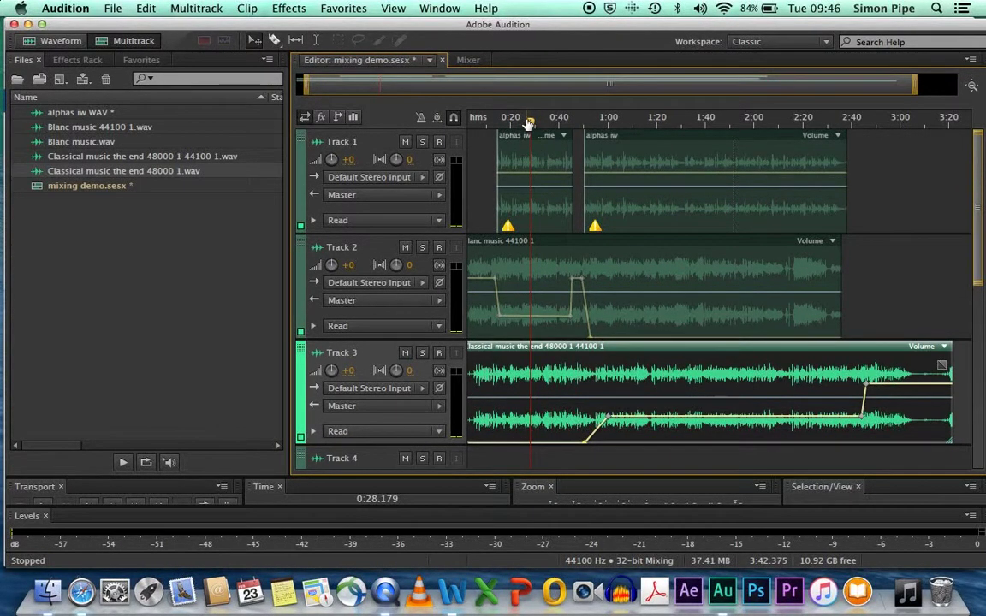
# Play the mix from about 0:48 to check how the Track 3 music fades in beneath the second speech clip
pyautogui.moveTo(530, 125); pyautogui.dragTo(580, 133)
pyautogui.press('space')
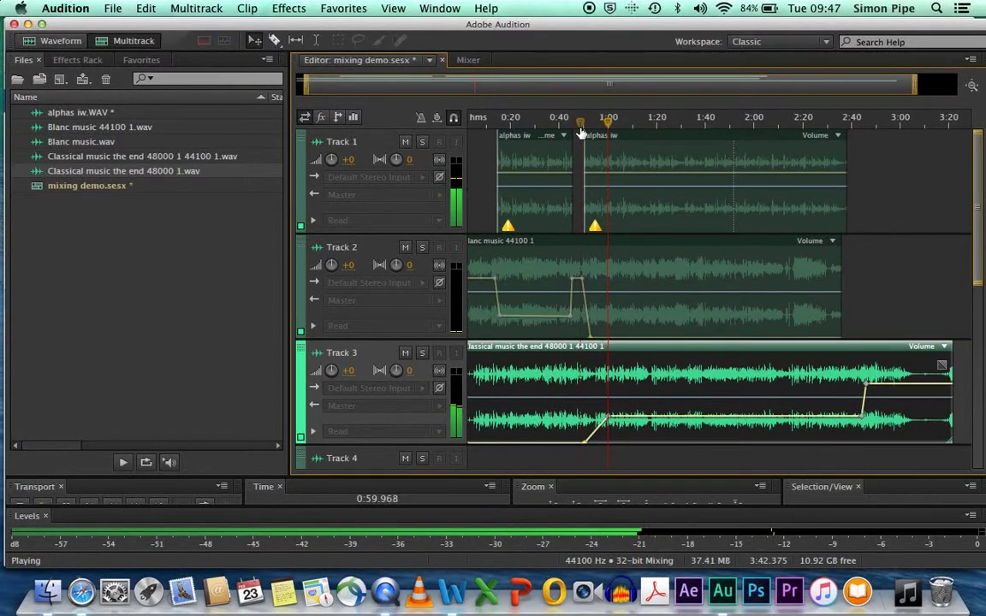
pyautogui.press('space')
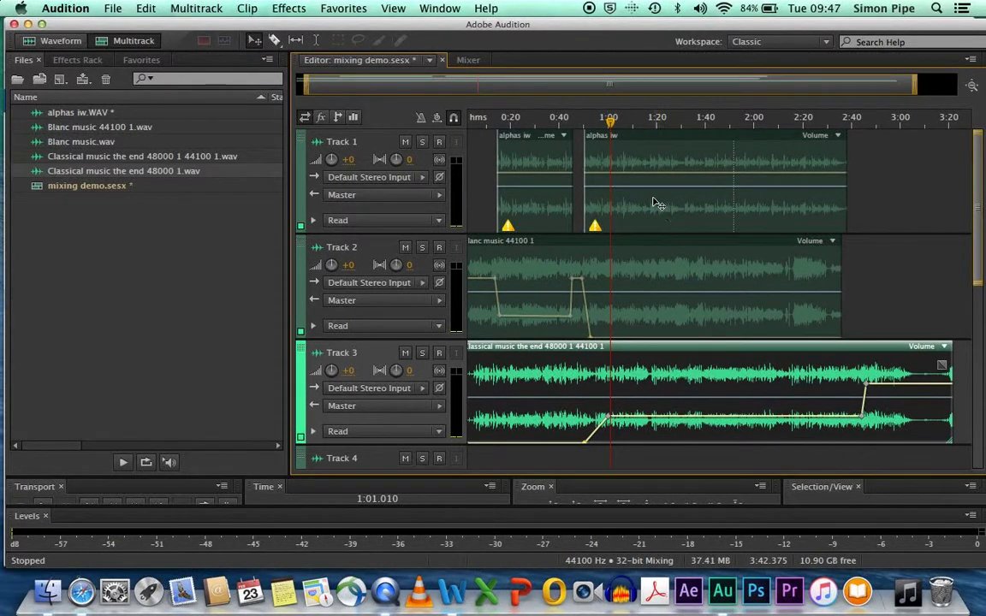
# Shift all Track 1 and Track 2 clips later together so the second speech clip ends at 2:45.088
pyautogui.moveTo(610, 124); pyautogui.dragTo(864, 157)
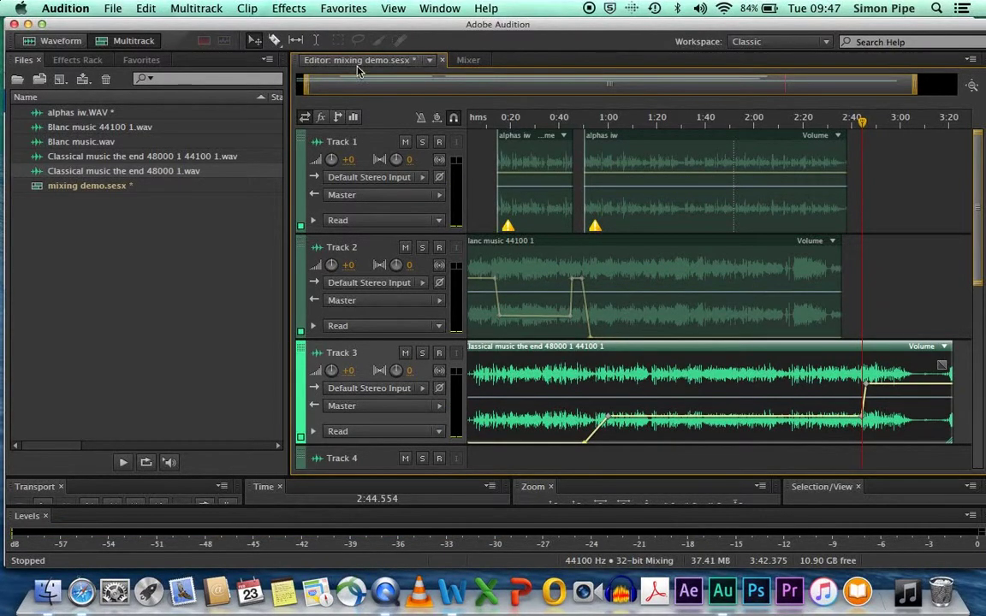
pyautogui.moveTo(306, 88); pyautogui.dragTo(686, 126)
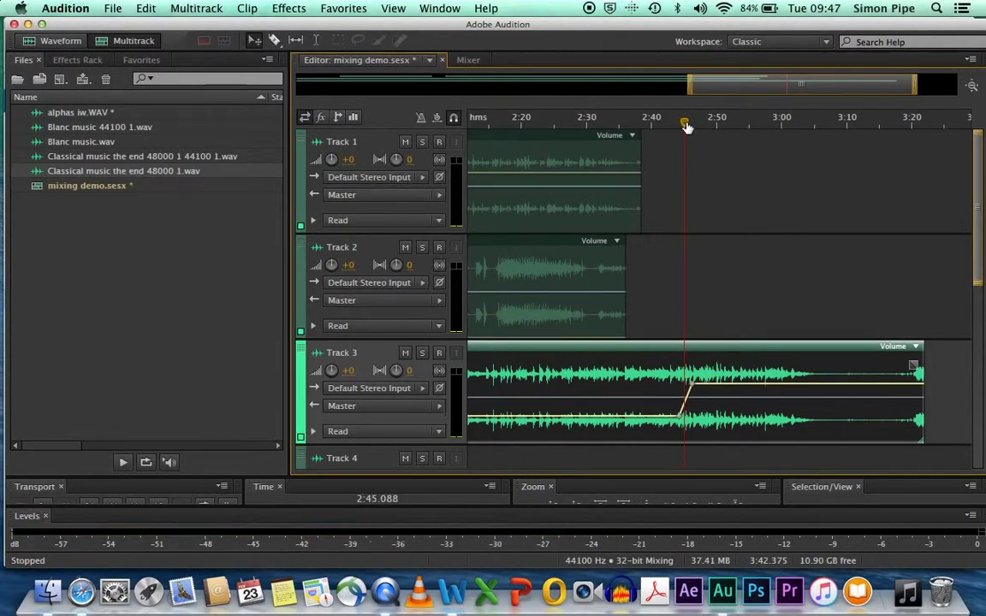
pyautogui.moveTo(690, 83); pyautogui.dragTo(270, 93)
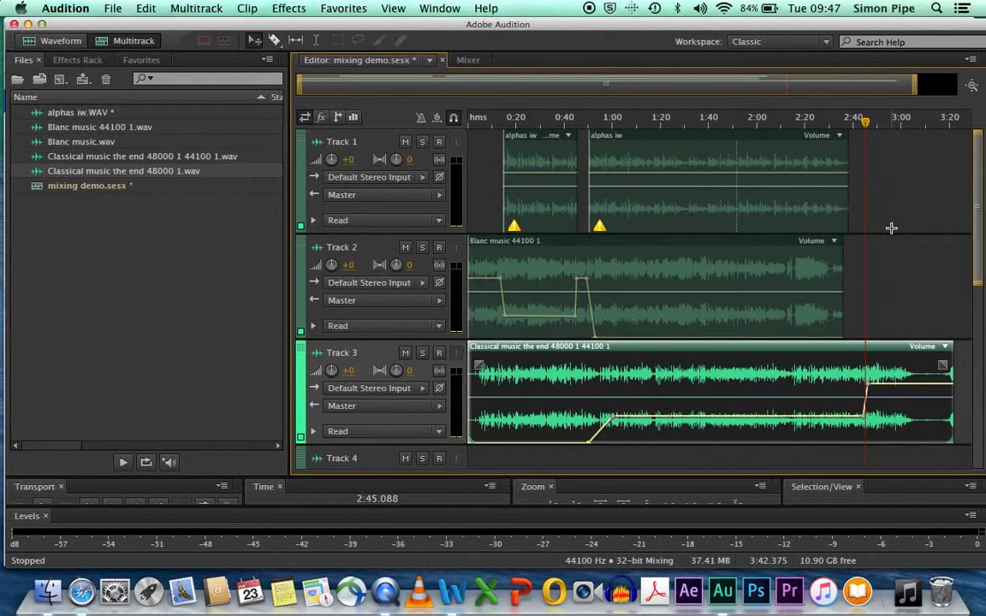
pyautogui.moveTo(857, 296); pyautogui.dragTo(490, 190)
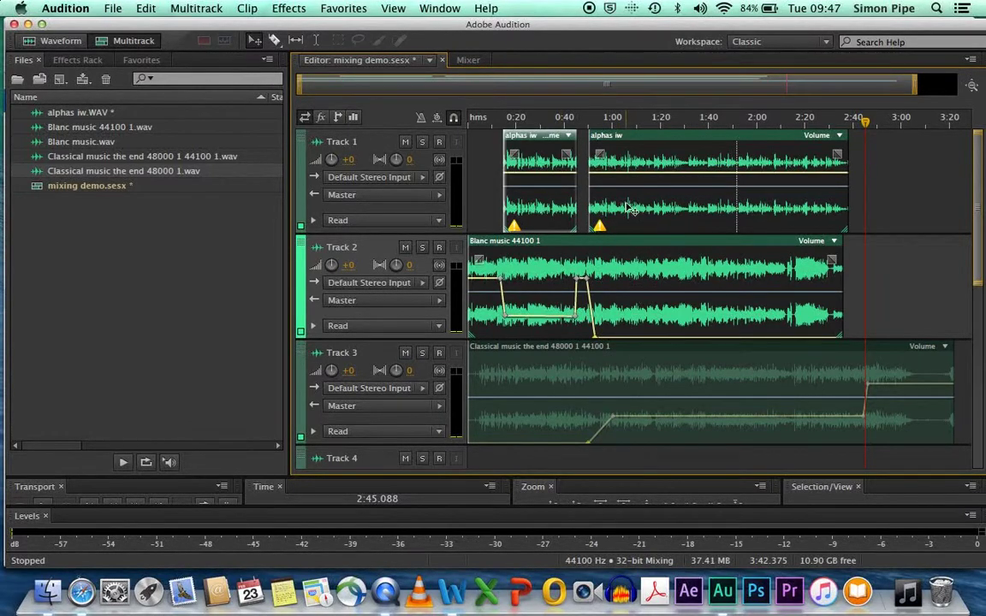
pyautogui.click(858, 320)
pyautogui.moveTo(858, 320); pyautogui.dragTo(498, 160)
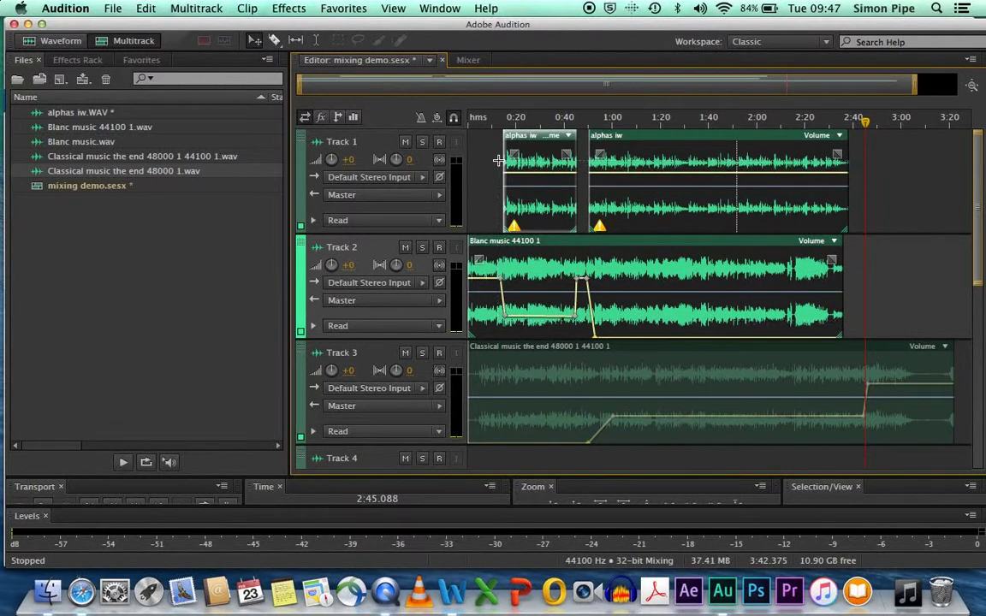
pyautogui.click(693, 141)
pyautogui.moveTo(692, 142); pyautogui.dragTo(709, 141)
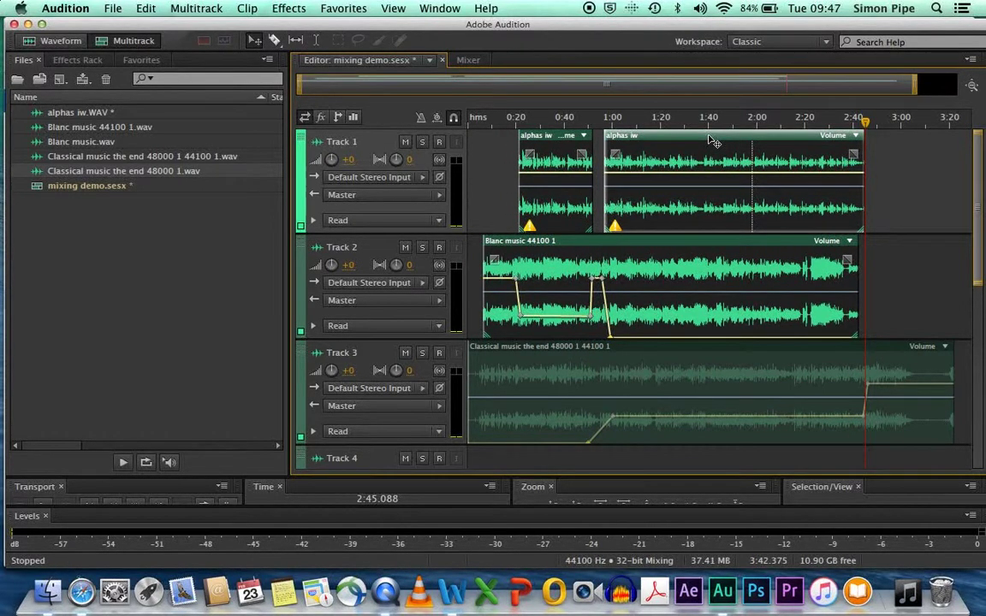
# Play the speech ending from about 2:37, move the Track 3 fade-up keyframes earlier, to about 2:41 and 2:44, and replay the transition
pyautogui.moveTo(866, 124); pyautogui.dragTo(846, 127)
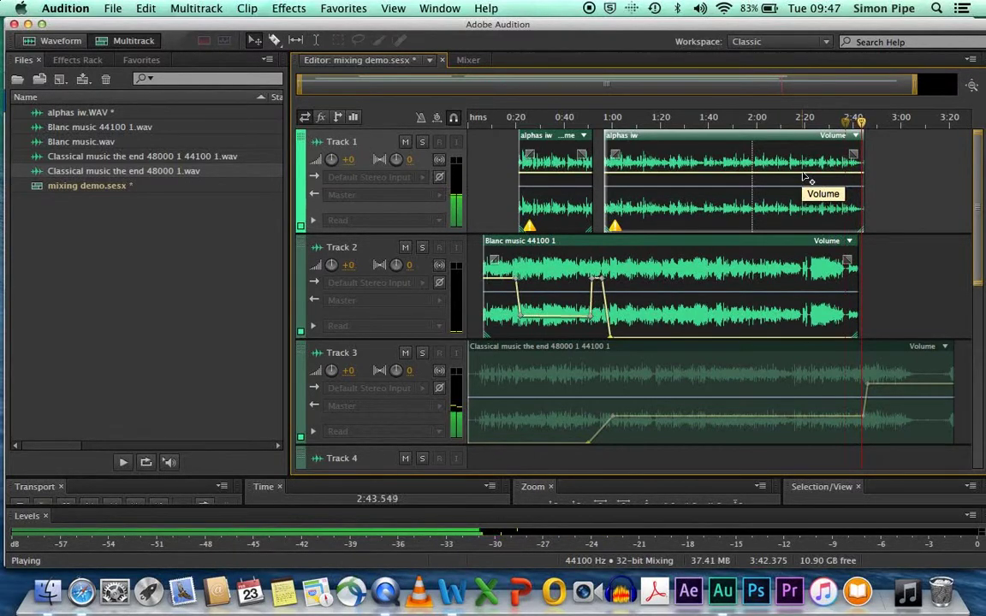
pyautogui.moveTo(300, 89); pyautogui.dragTo(546, 104)
pyautogui.press('space')
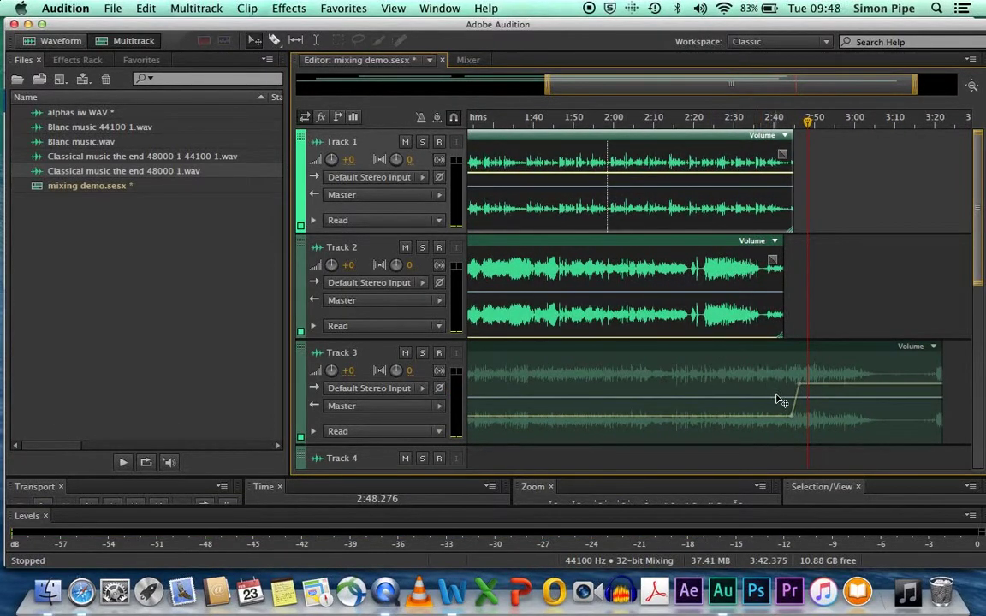
pyautogui.moveTo(791, 419); pyautogui.dragTo(793, 388)
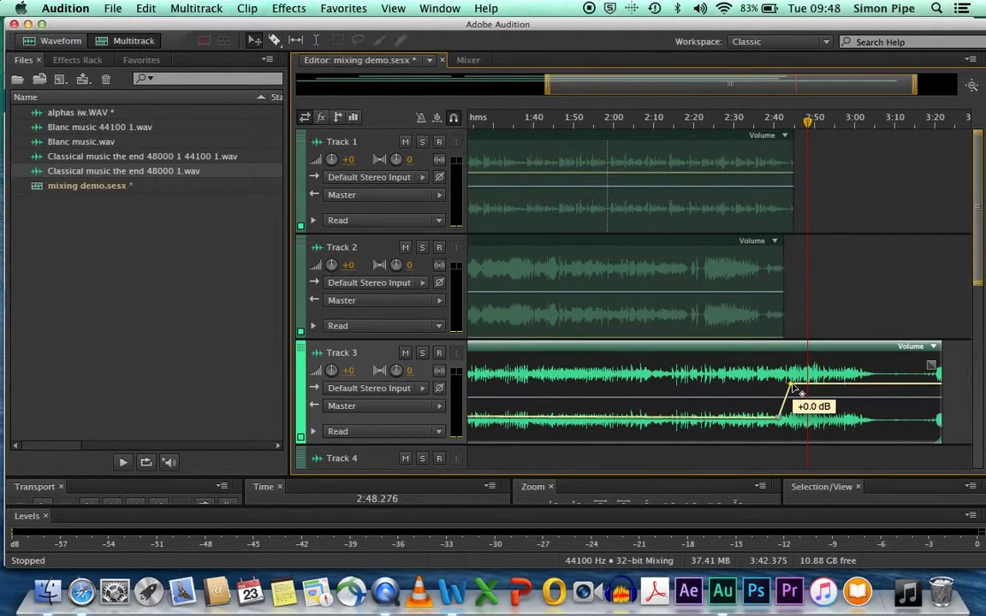
pyautogui.click(766, 124)
pyautogui.press('space')
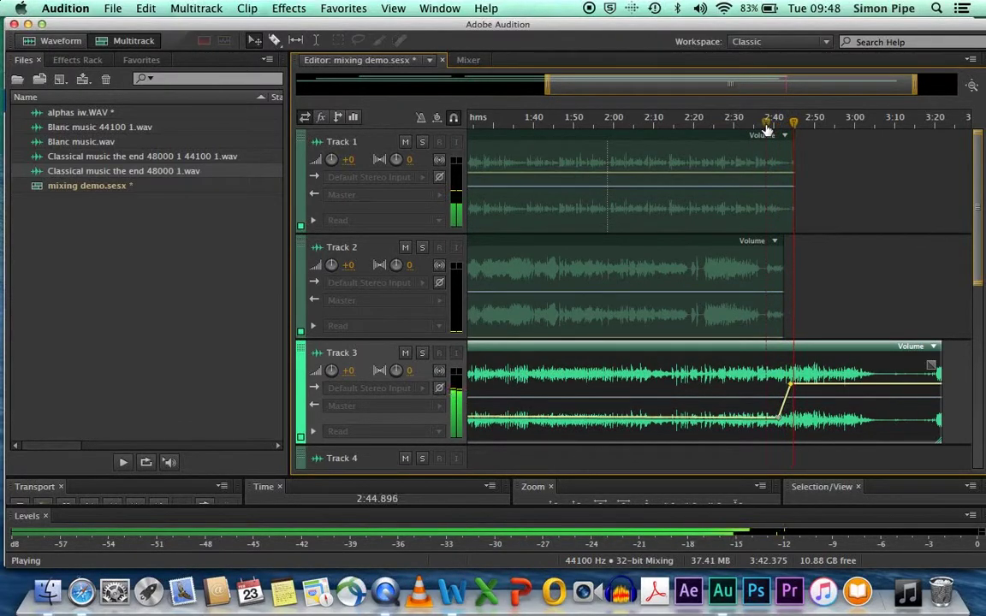
pyautogui.press('space')
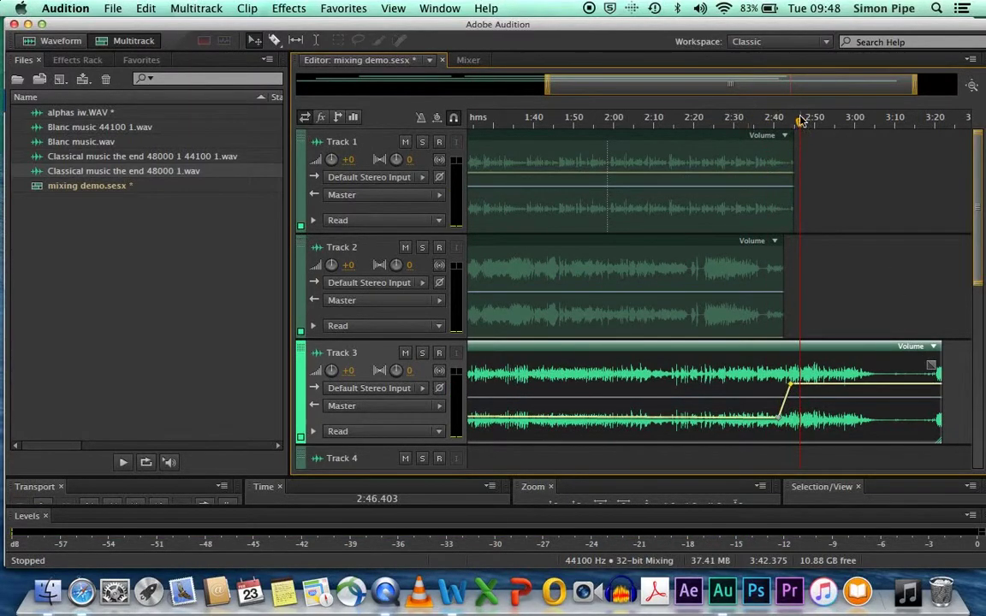
# Trim the Track 3 music clip so that it starts at about 0:31 and ends at about 3:07
pyautogui.click(930, 160)
pyautogui.press('space')
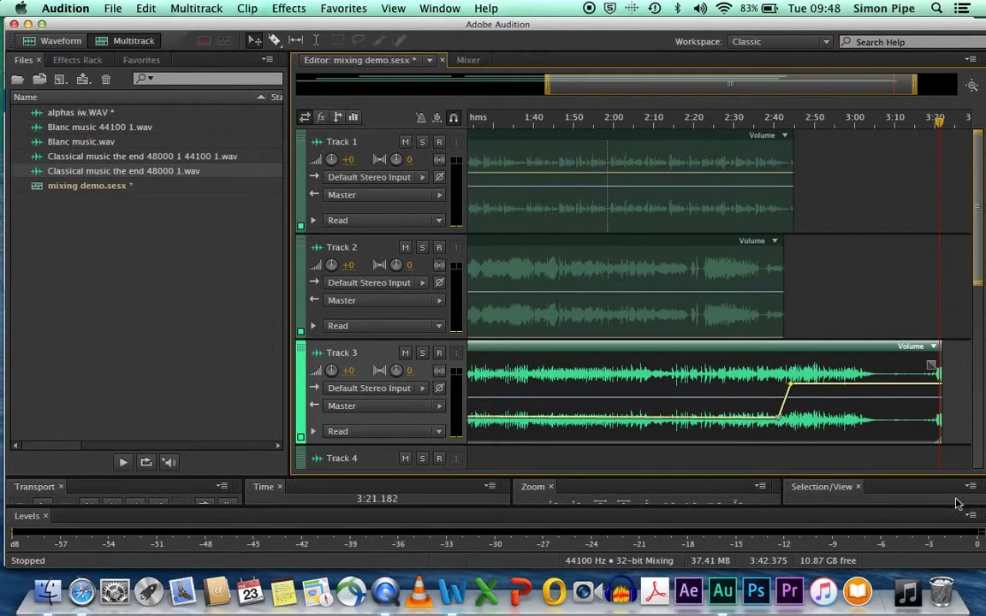
pyautogui.moveTo(941, 411); pyautogui.dragTo(884, 411)
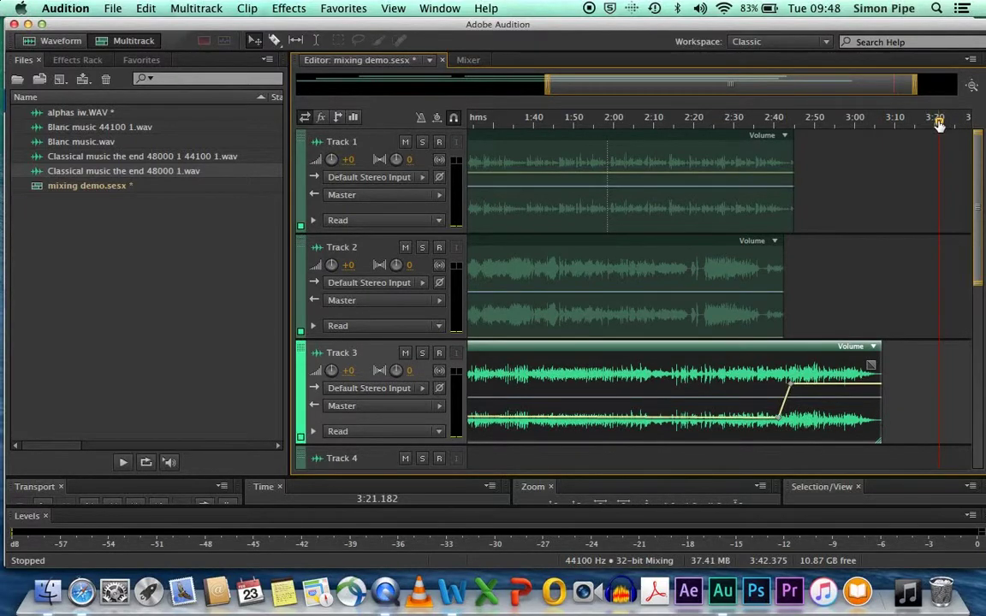
pyautogui.moveTo(548, 89); pyautogui.dragTo(211, 78)
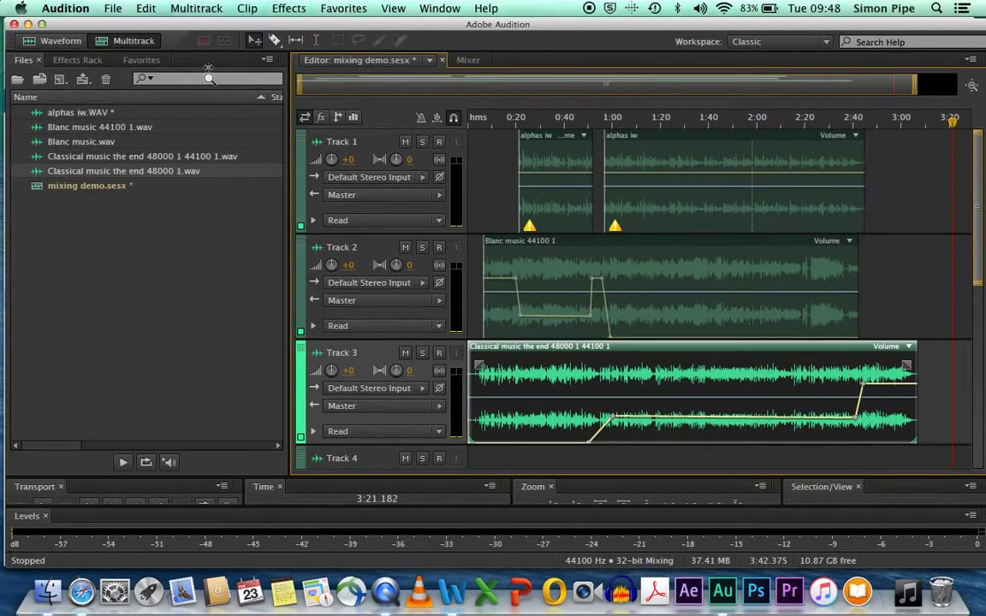
pyautogui.moveTo(954, 126); pyautogui.dragTo(492, 147)
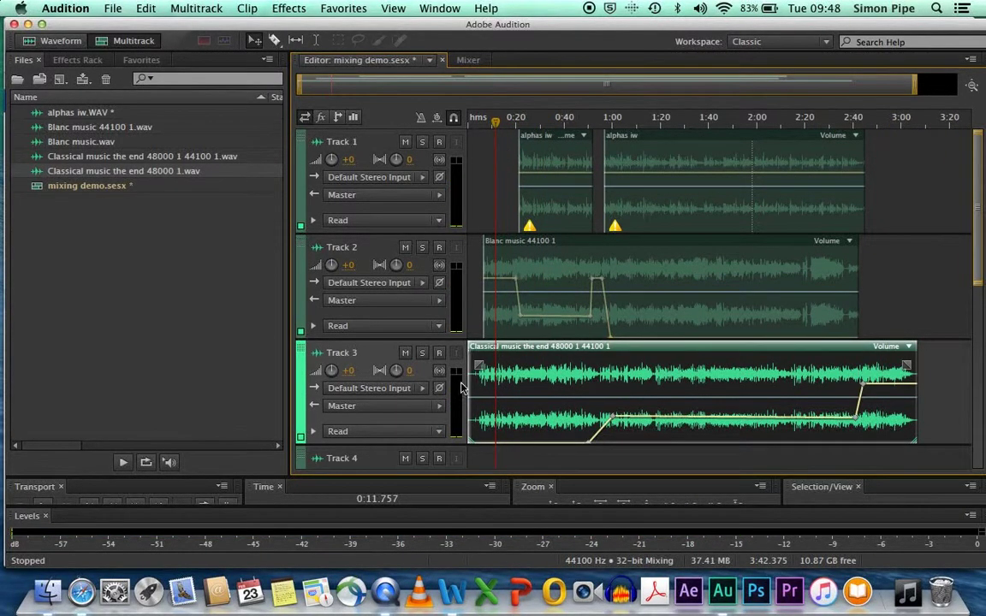
pyautogui.moveTo(469, 411); pyautogui.dragTo(545, 411)
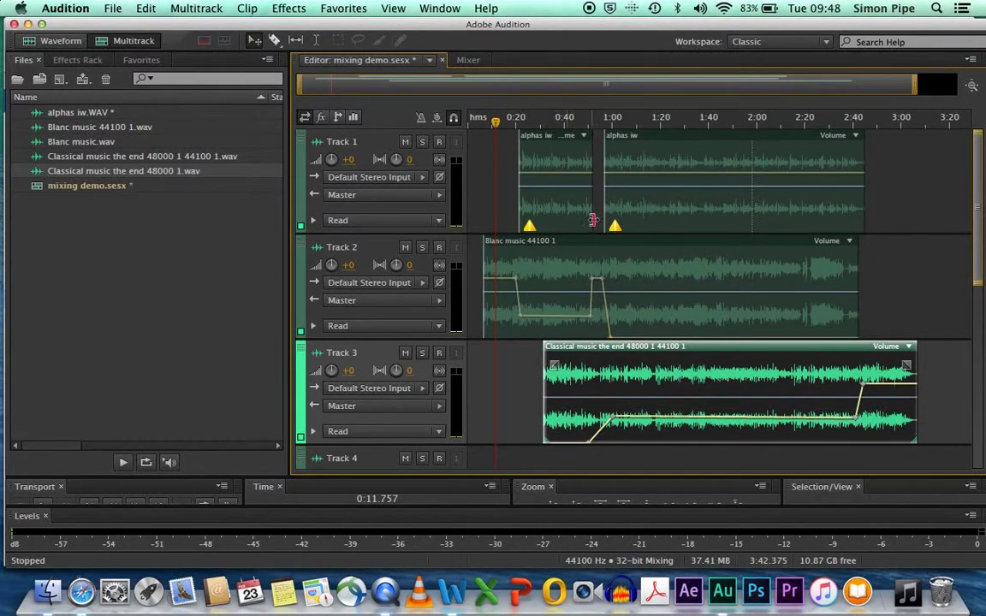
# Move all clips earlier together so the Track 2 music starts at 0:00, and play the mix from the beginning
pyautogui.press('super+a')
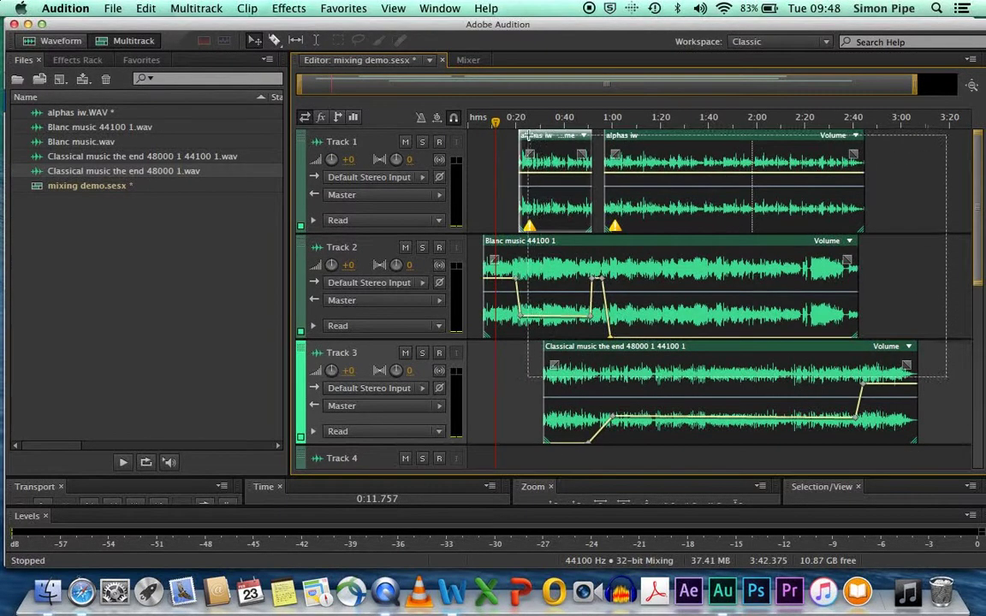
pyautogui.moveTo(700, 142); pyautogui.dragTo(627, 143)
pyautogui.moveTo(495, 125); pyautogui.dragTo(455, 126)
pyautogui.press('space')
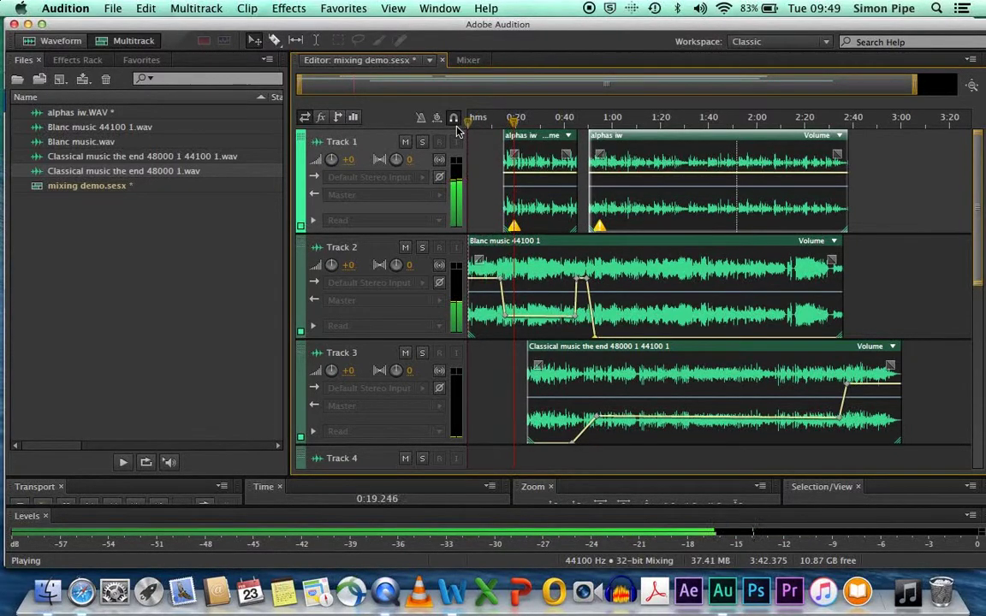
# Listen to the finished mix from about 0:43 and from about 2:32 to check both music transitions
pyautogui.moveTo(514, 119); pyautogui.dragTo(570, 135)
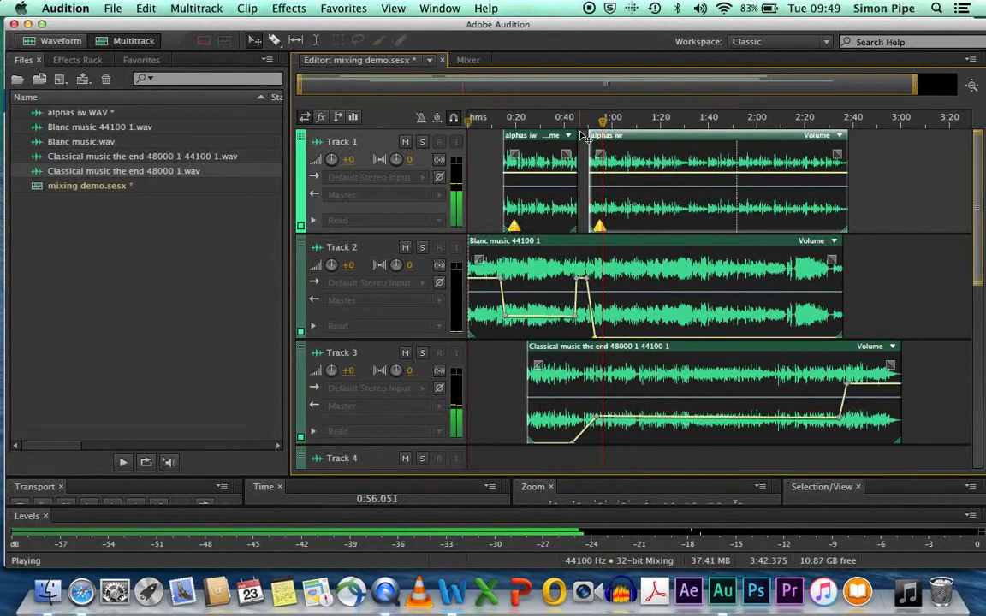
pyautogui.click(829, 159)
pyautogui.click(834, 157)
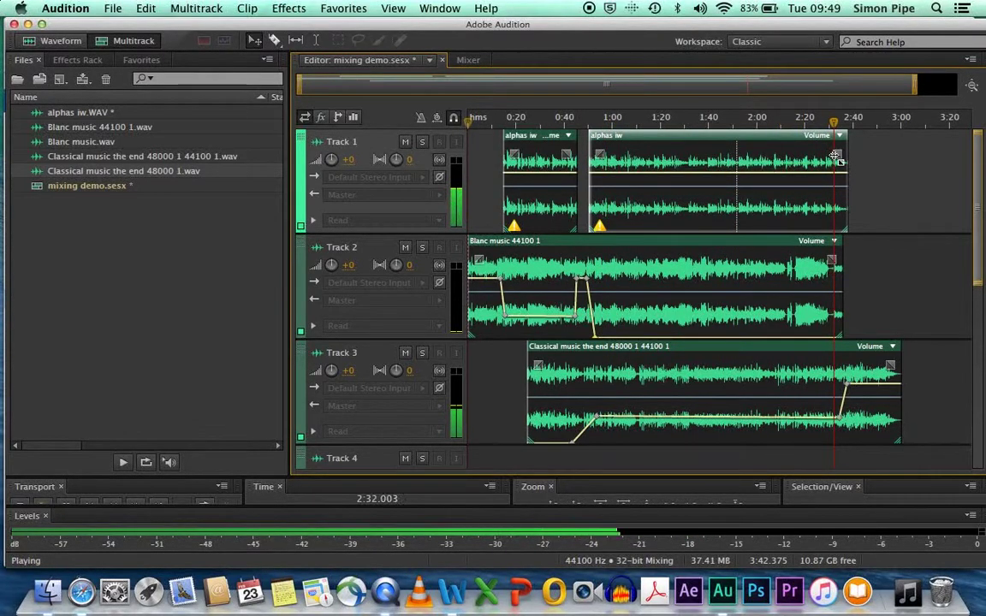